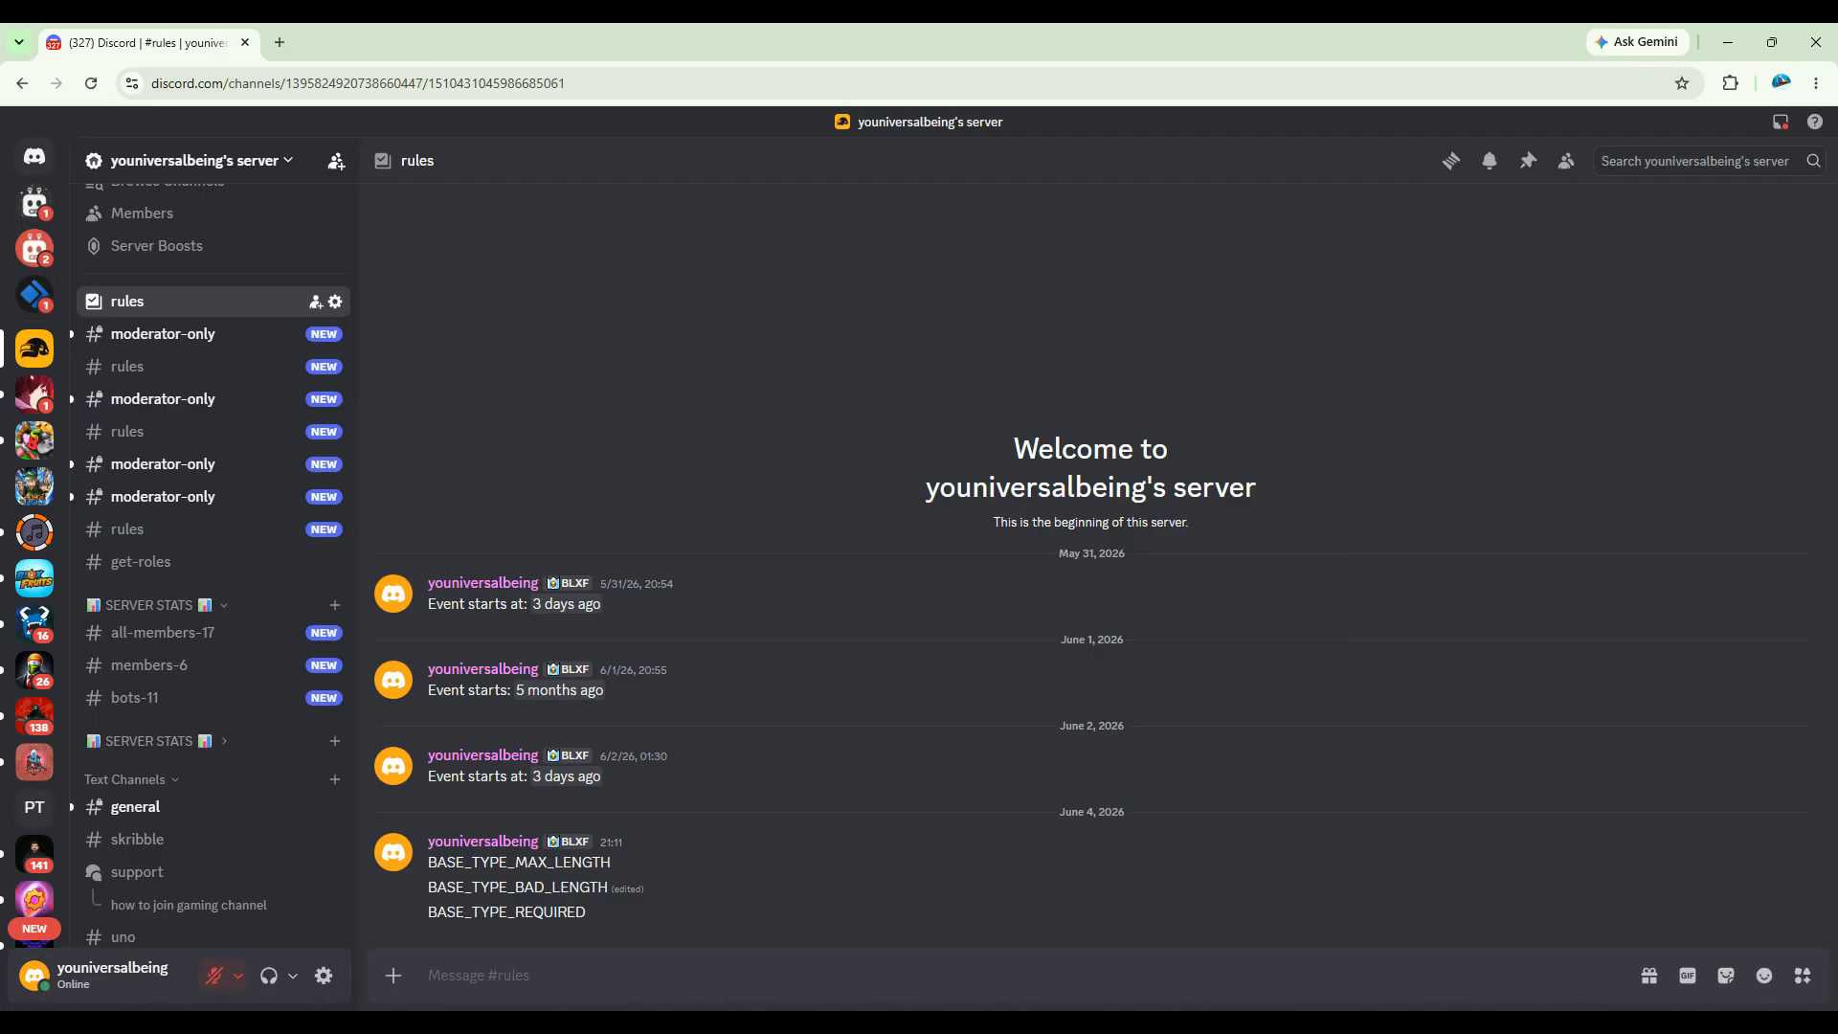
Step: Open the Discord Developer Portal in a new browser tab
click(279, 42)
text(disc)
key(Down)
key(Down)
key(Down)
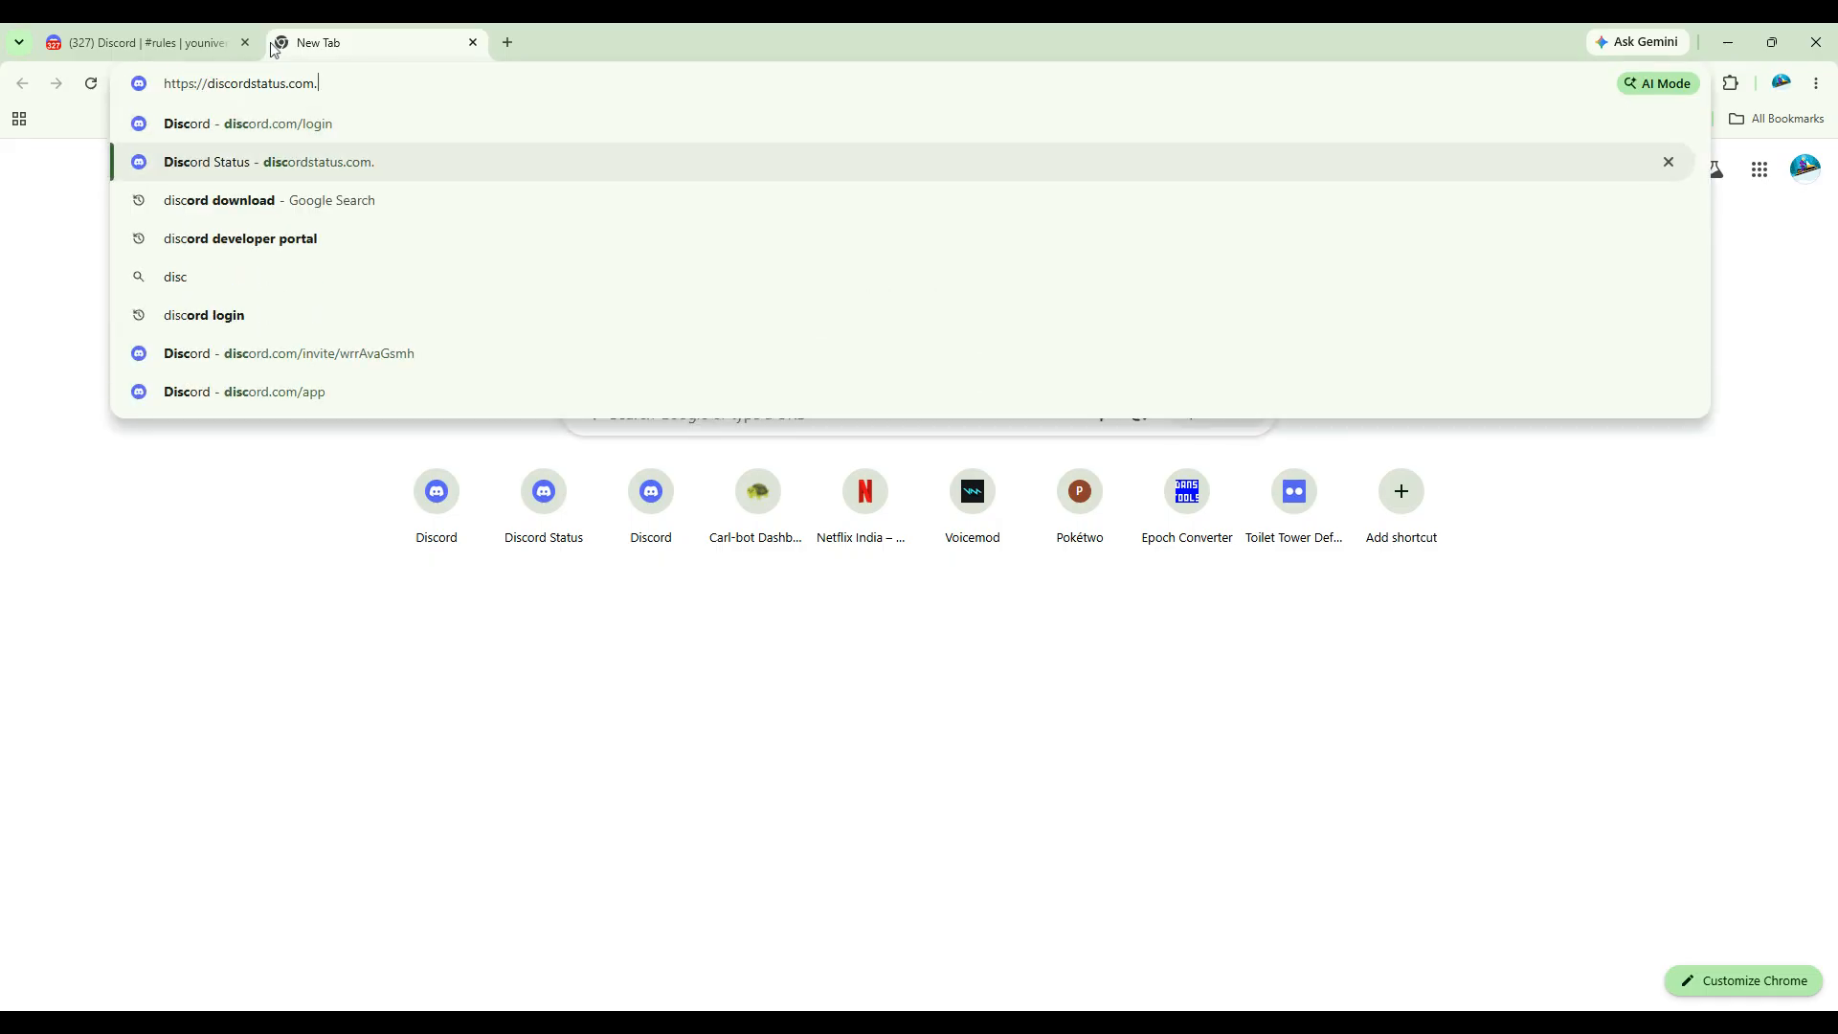
key(Return)
click(295, 312)
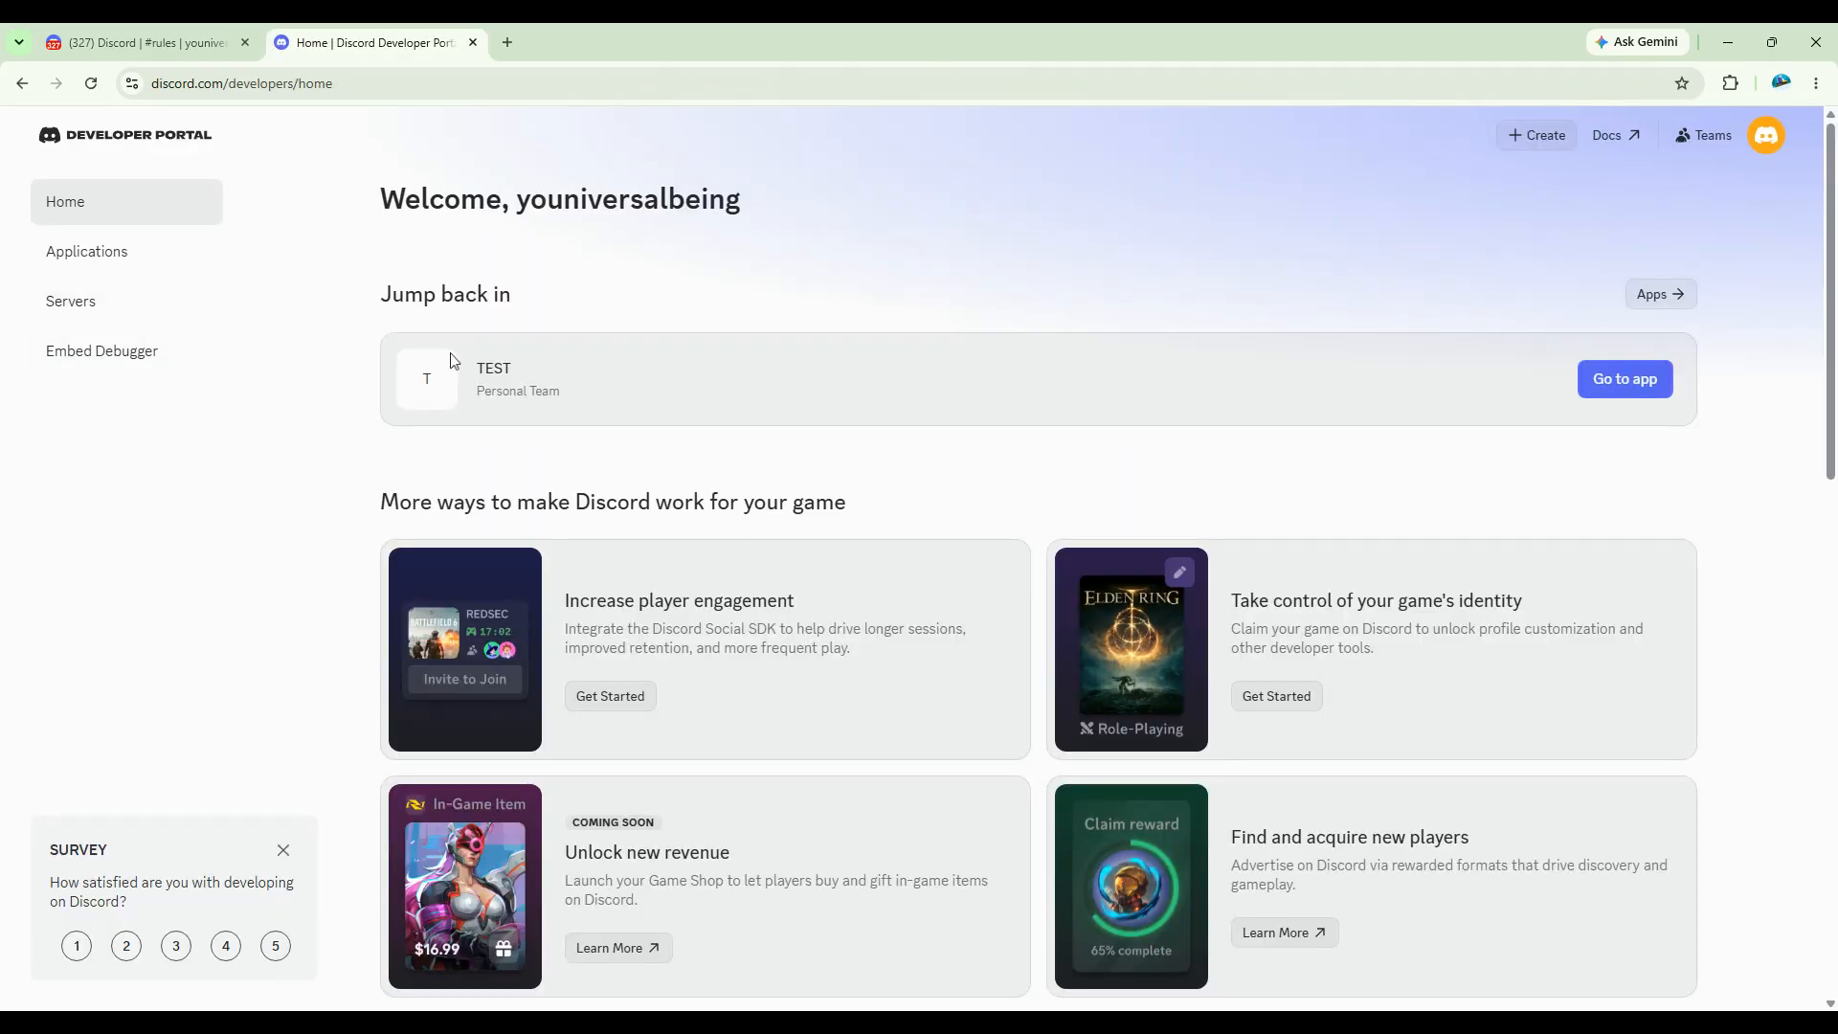
Step: Open the TEST application's OAuth2 settings and go to the OAuth2 URL Generator
click(1620, 387)
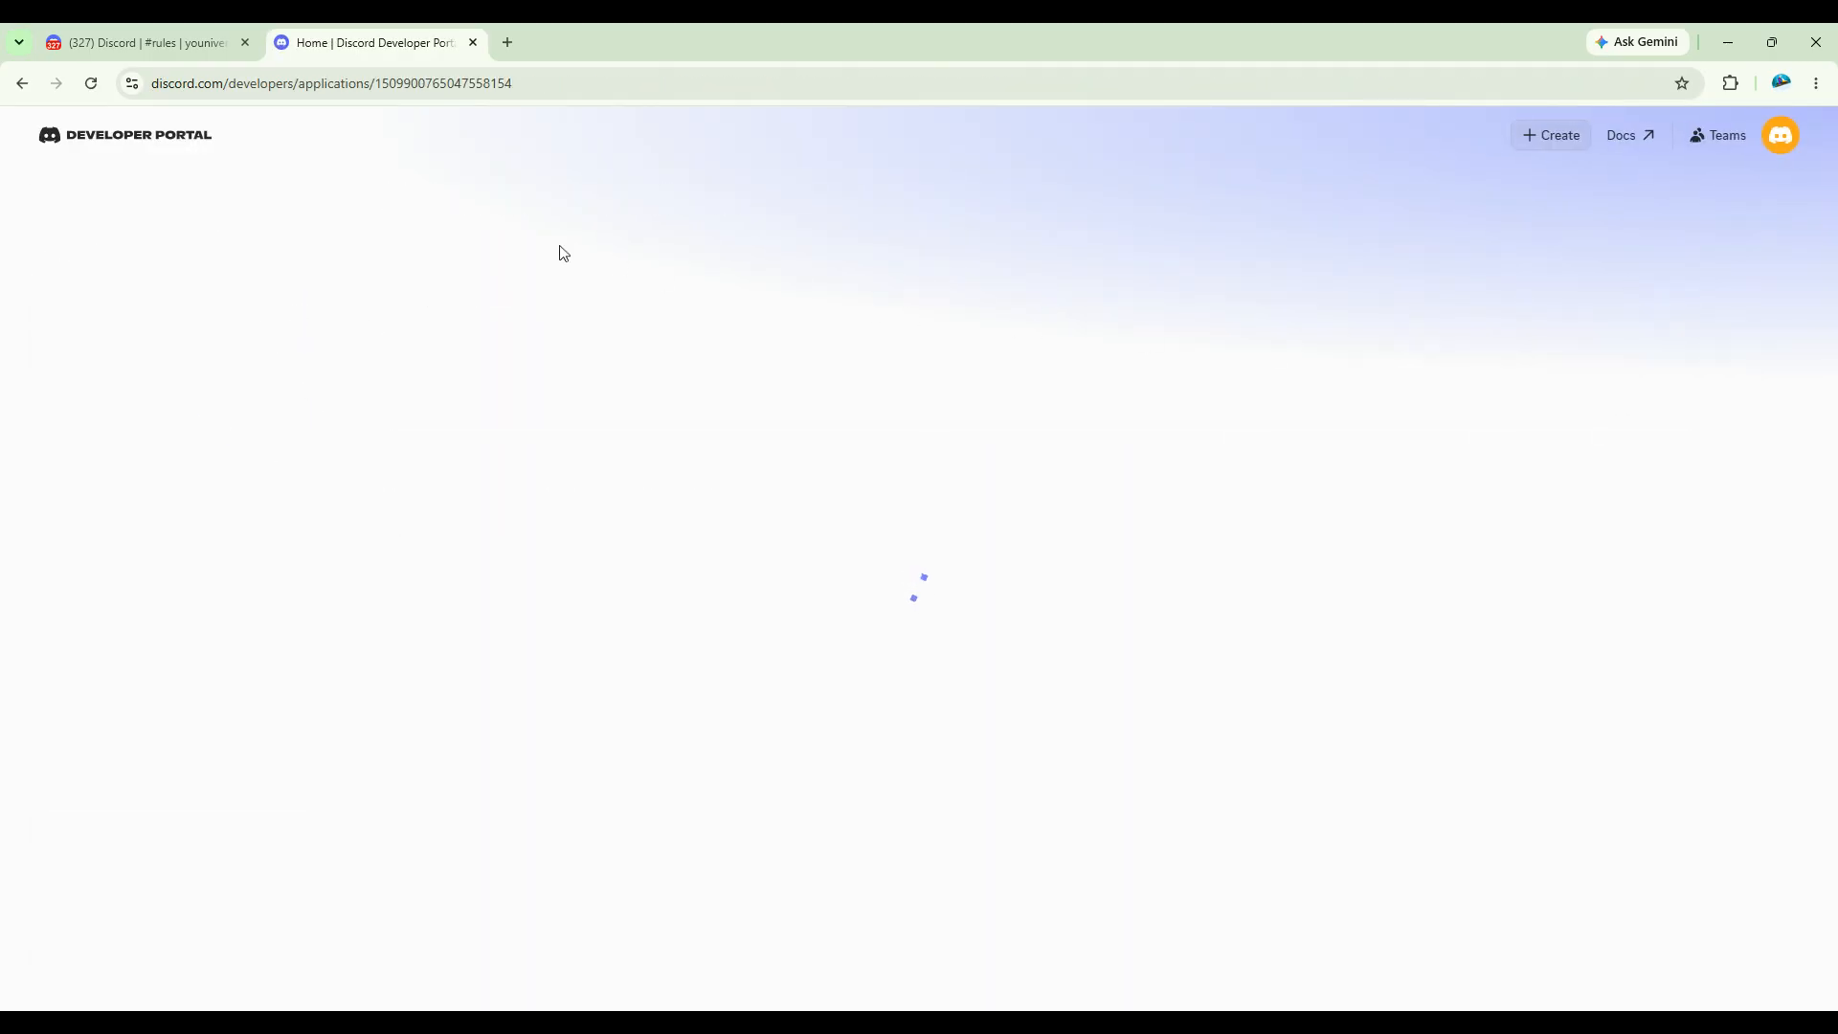
click(94, 402)
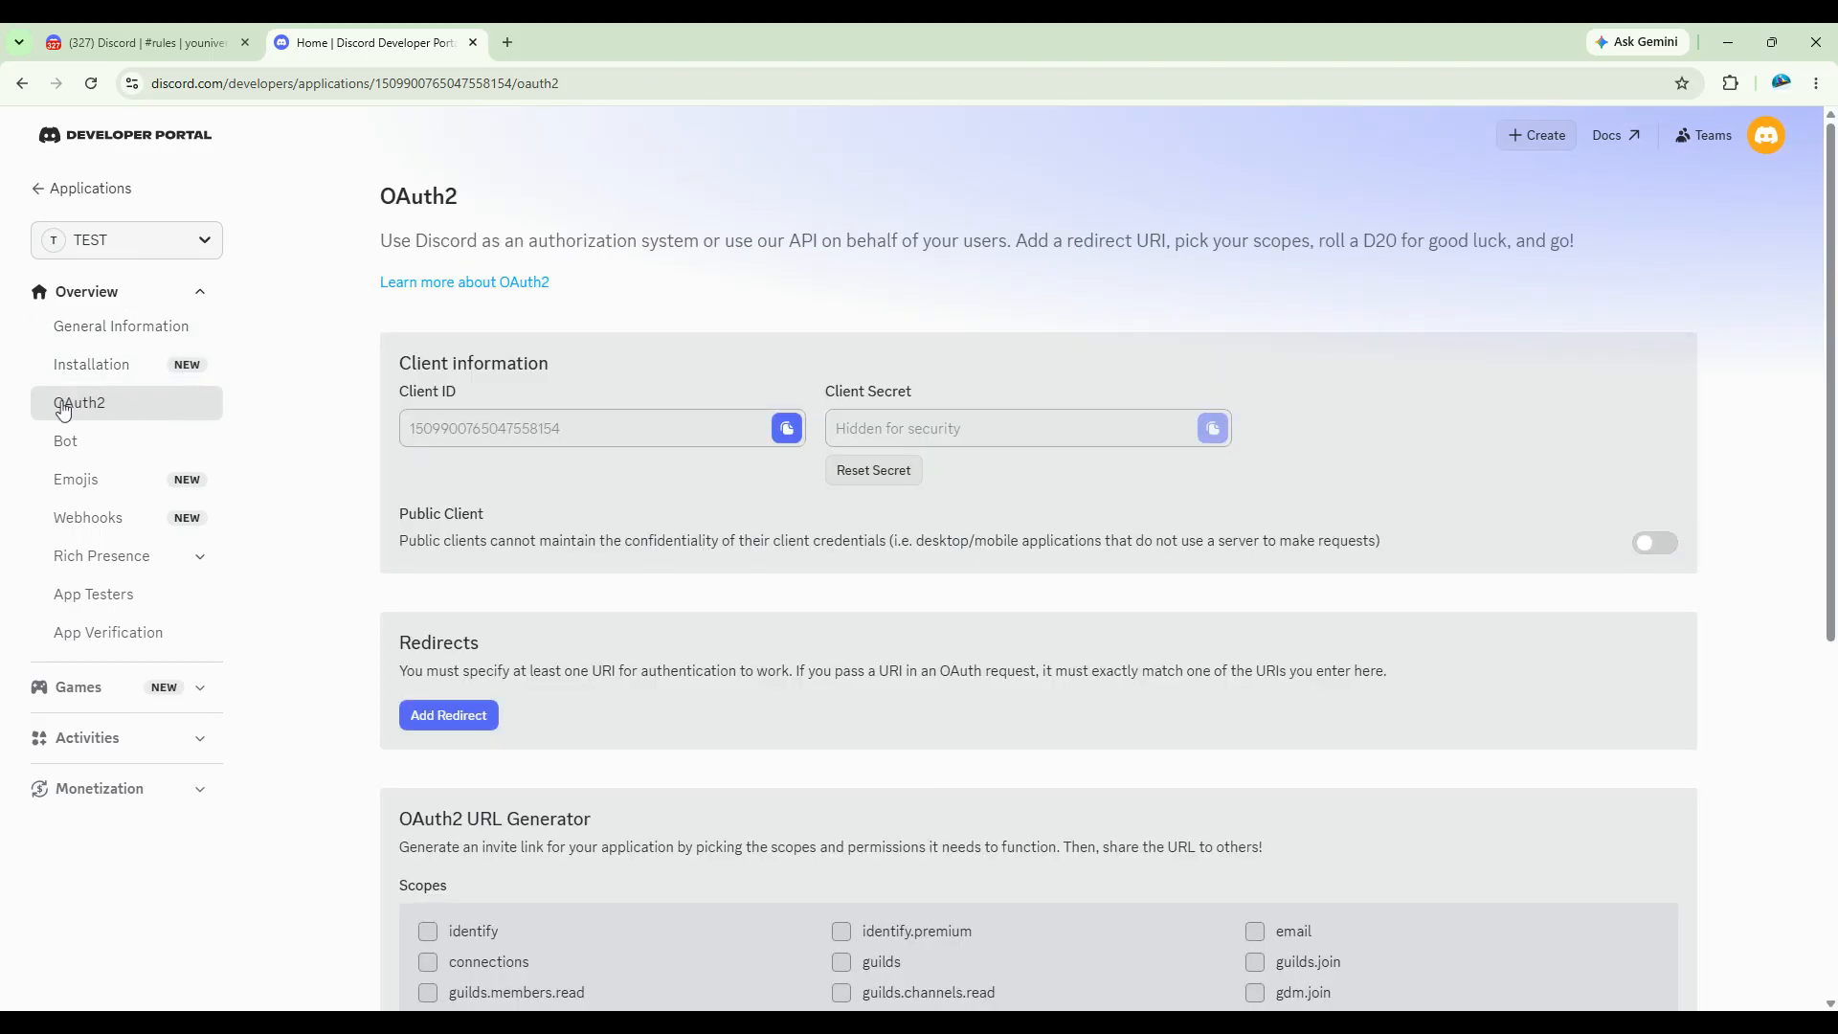
scroll(488, 519, down, 6)
drag(392, 251, 616, 255)
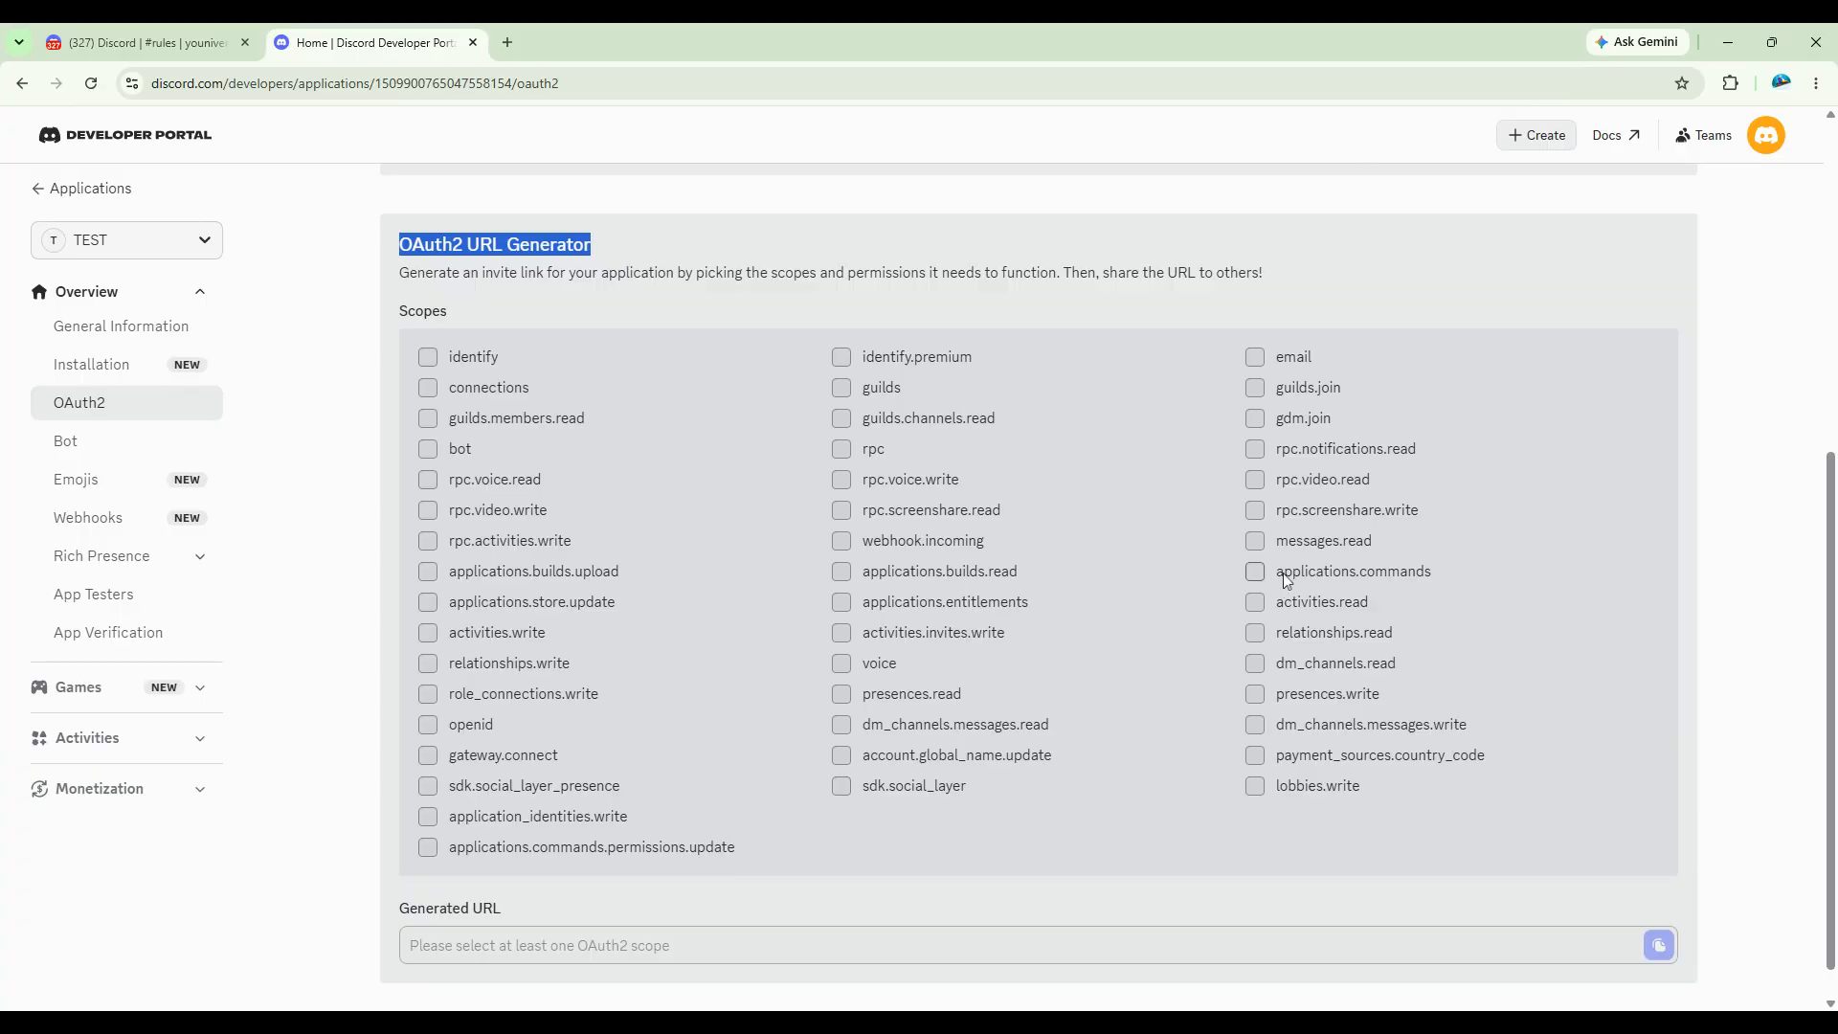
Step: Select the bot and applications.commands scopes, and grant the Manage Roles and Send Messages bot permissions
click(467, 450)
click(1339, 574)
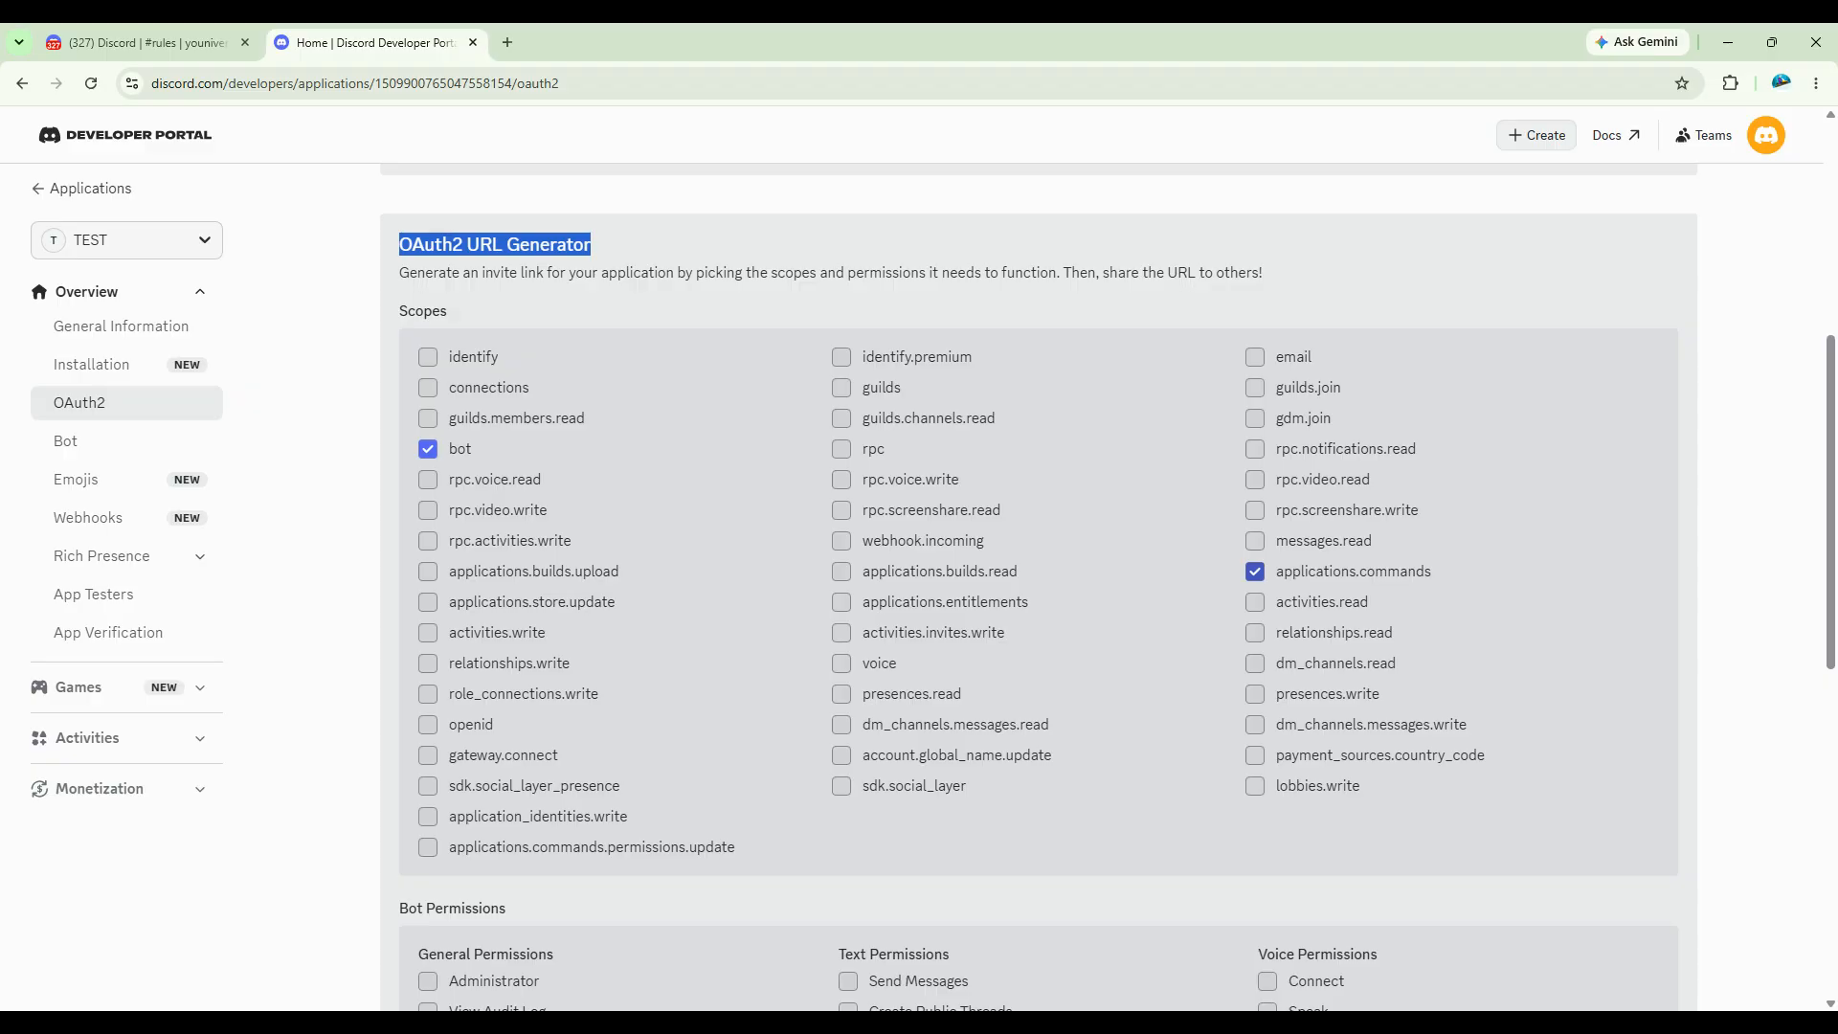
scroll(1436, 804, down, 6)
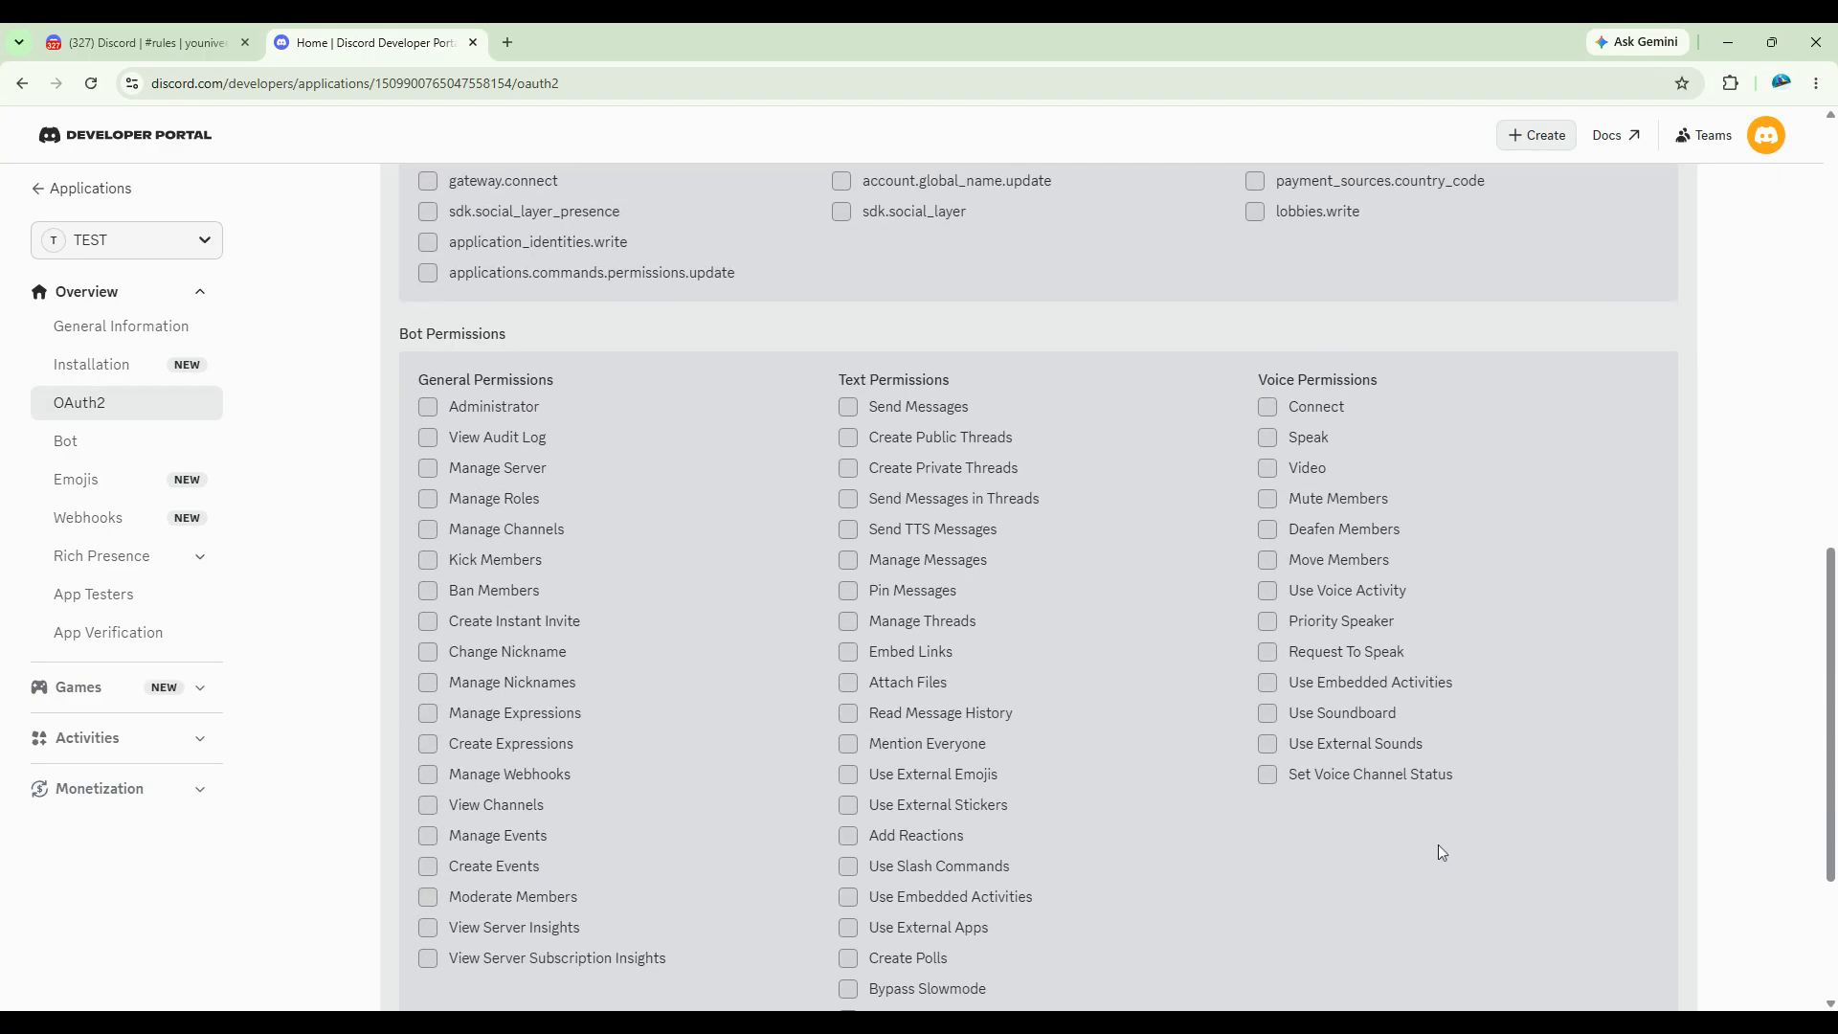
click(428, 498)
click(922, 409)
scroll(1053, 772, down, 3)
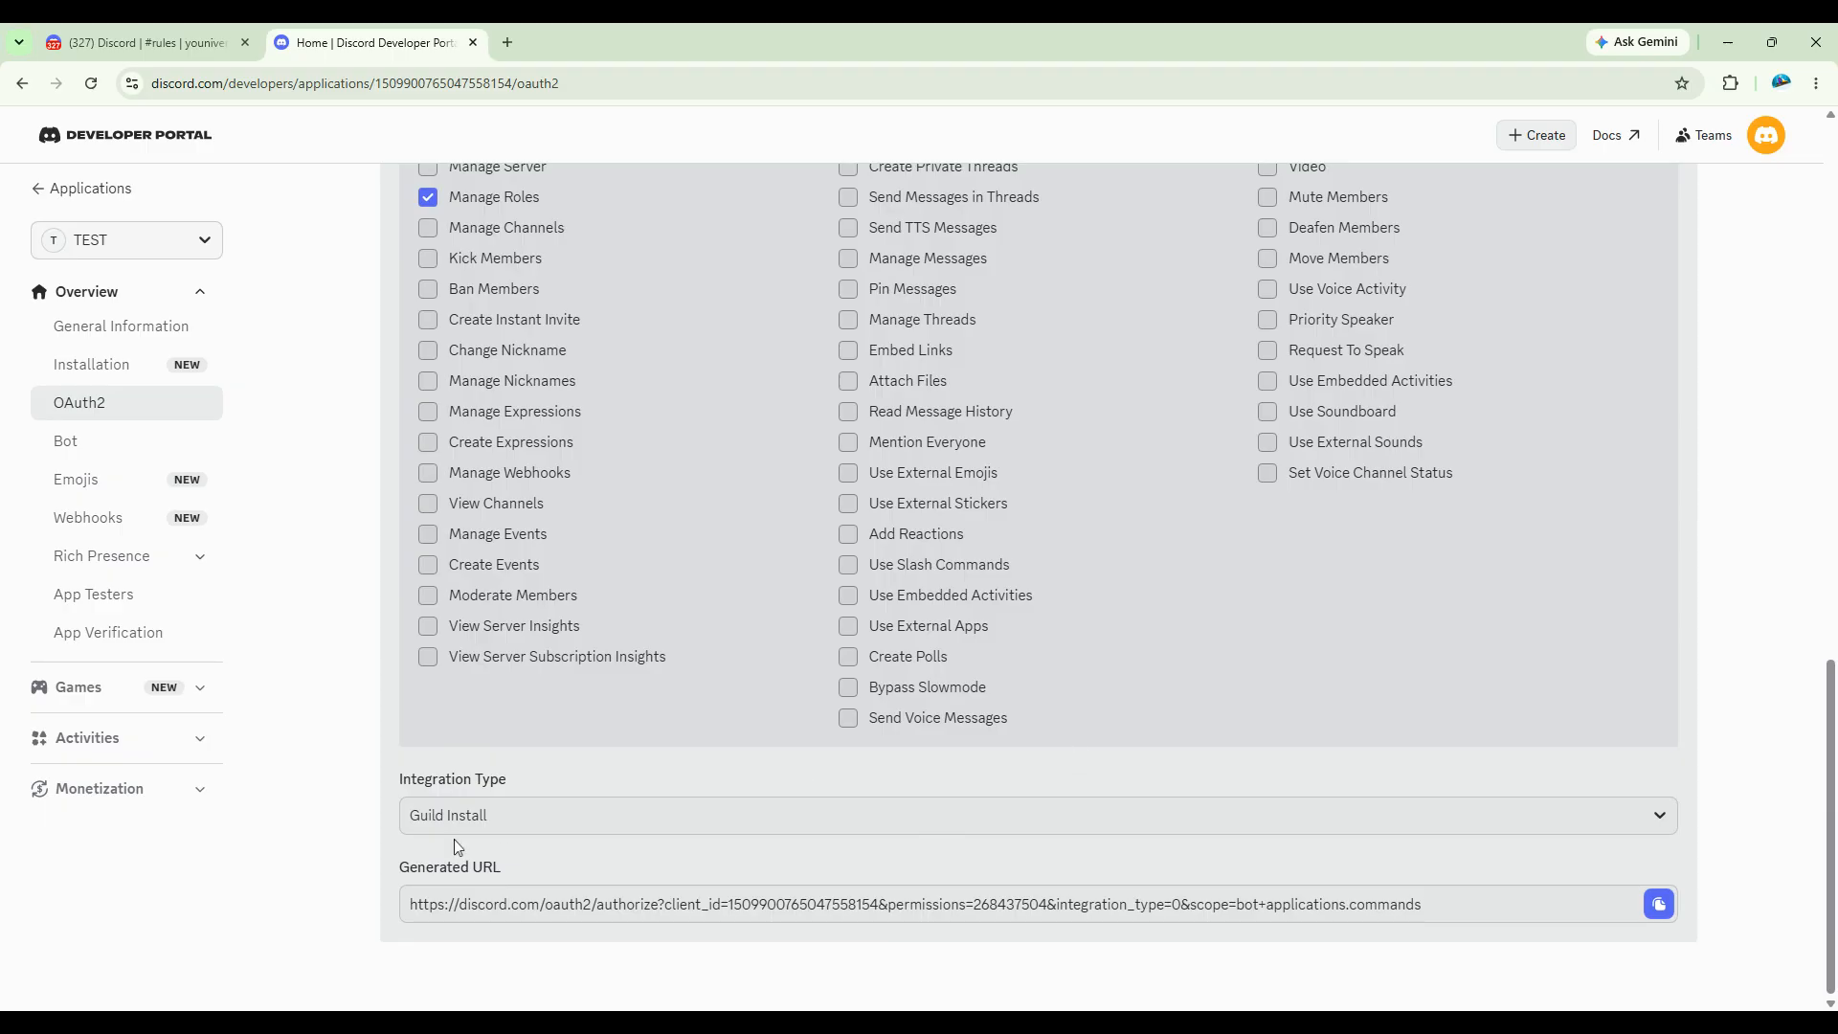
Step: Open the generated invite URL in a new browser tab and authorize TEST with its permissions on the preselected server
drag(400, 867, 574, 874)
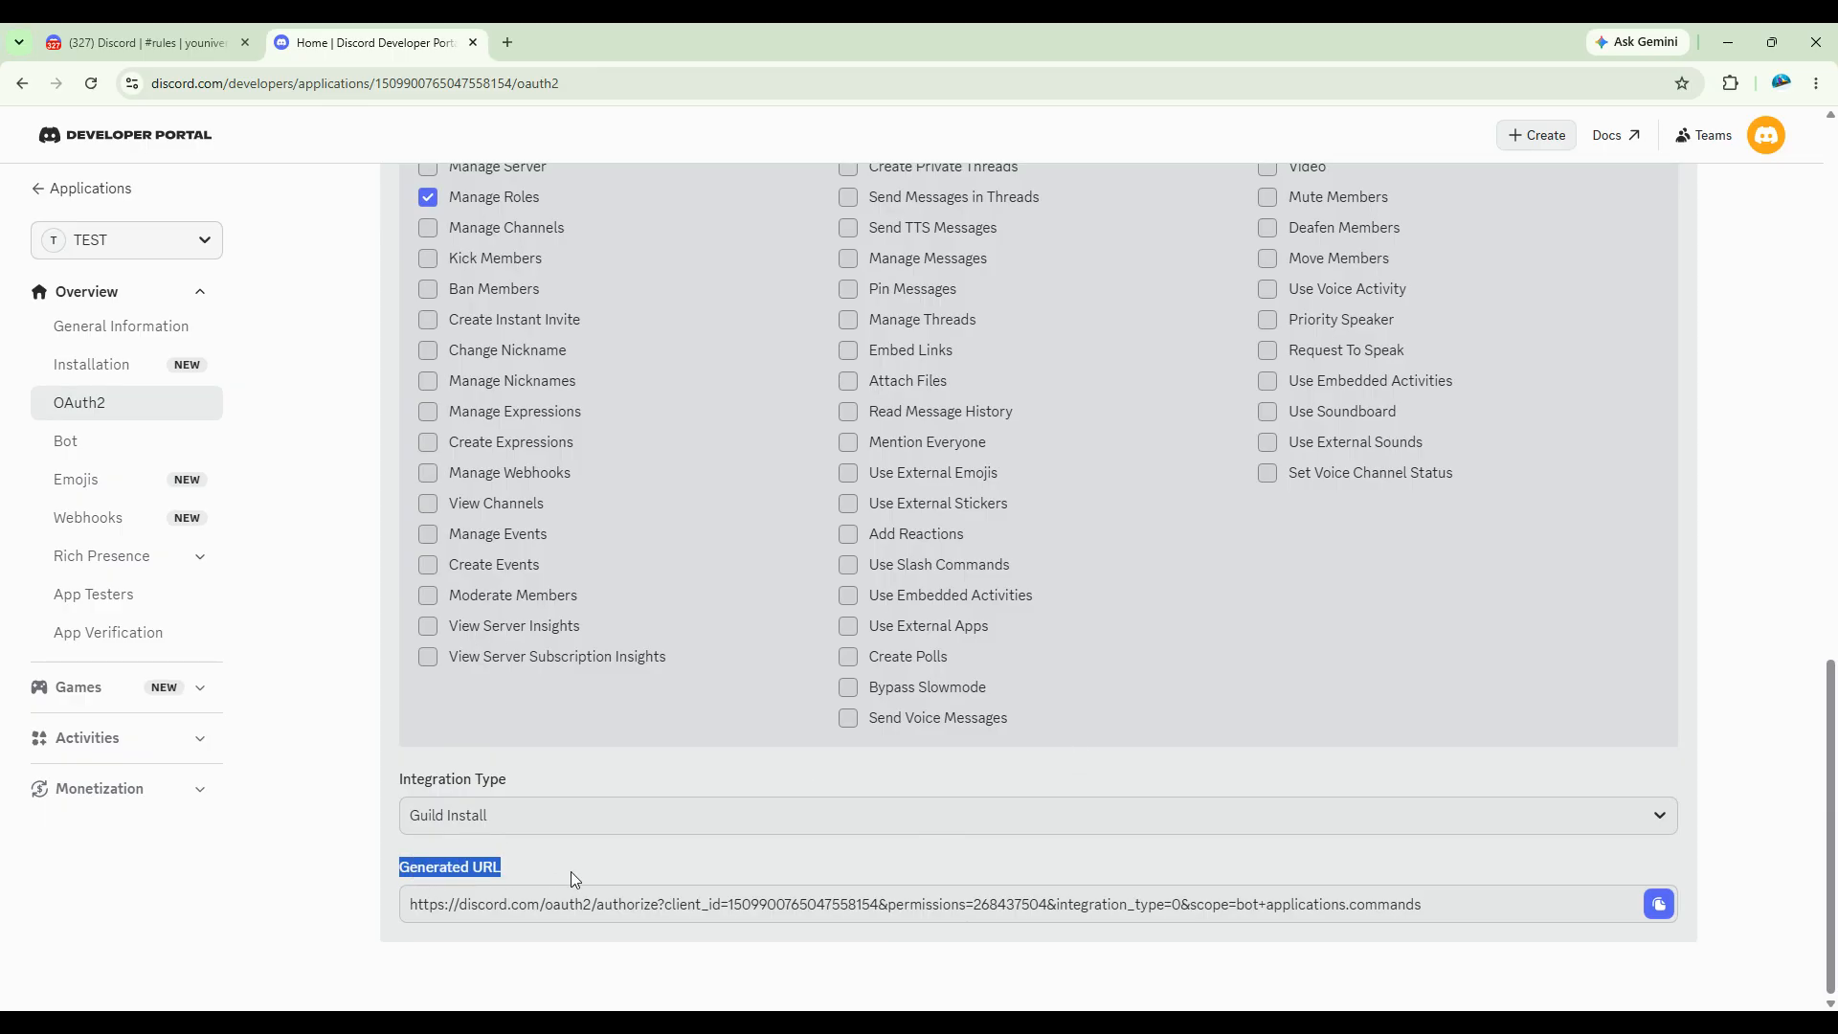
click(1659, 904)
click(507, 42)
key(ctrl+v)
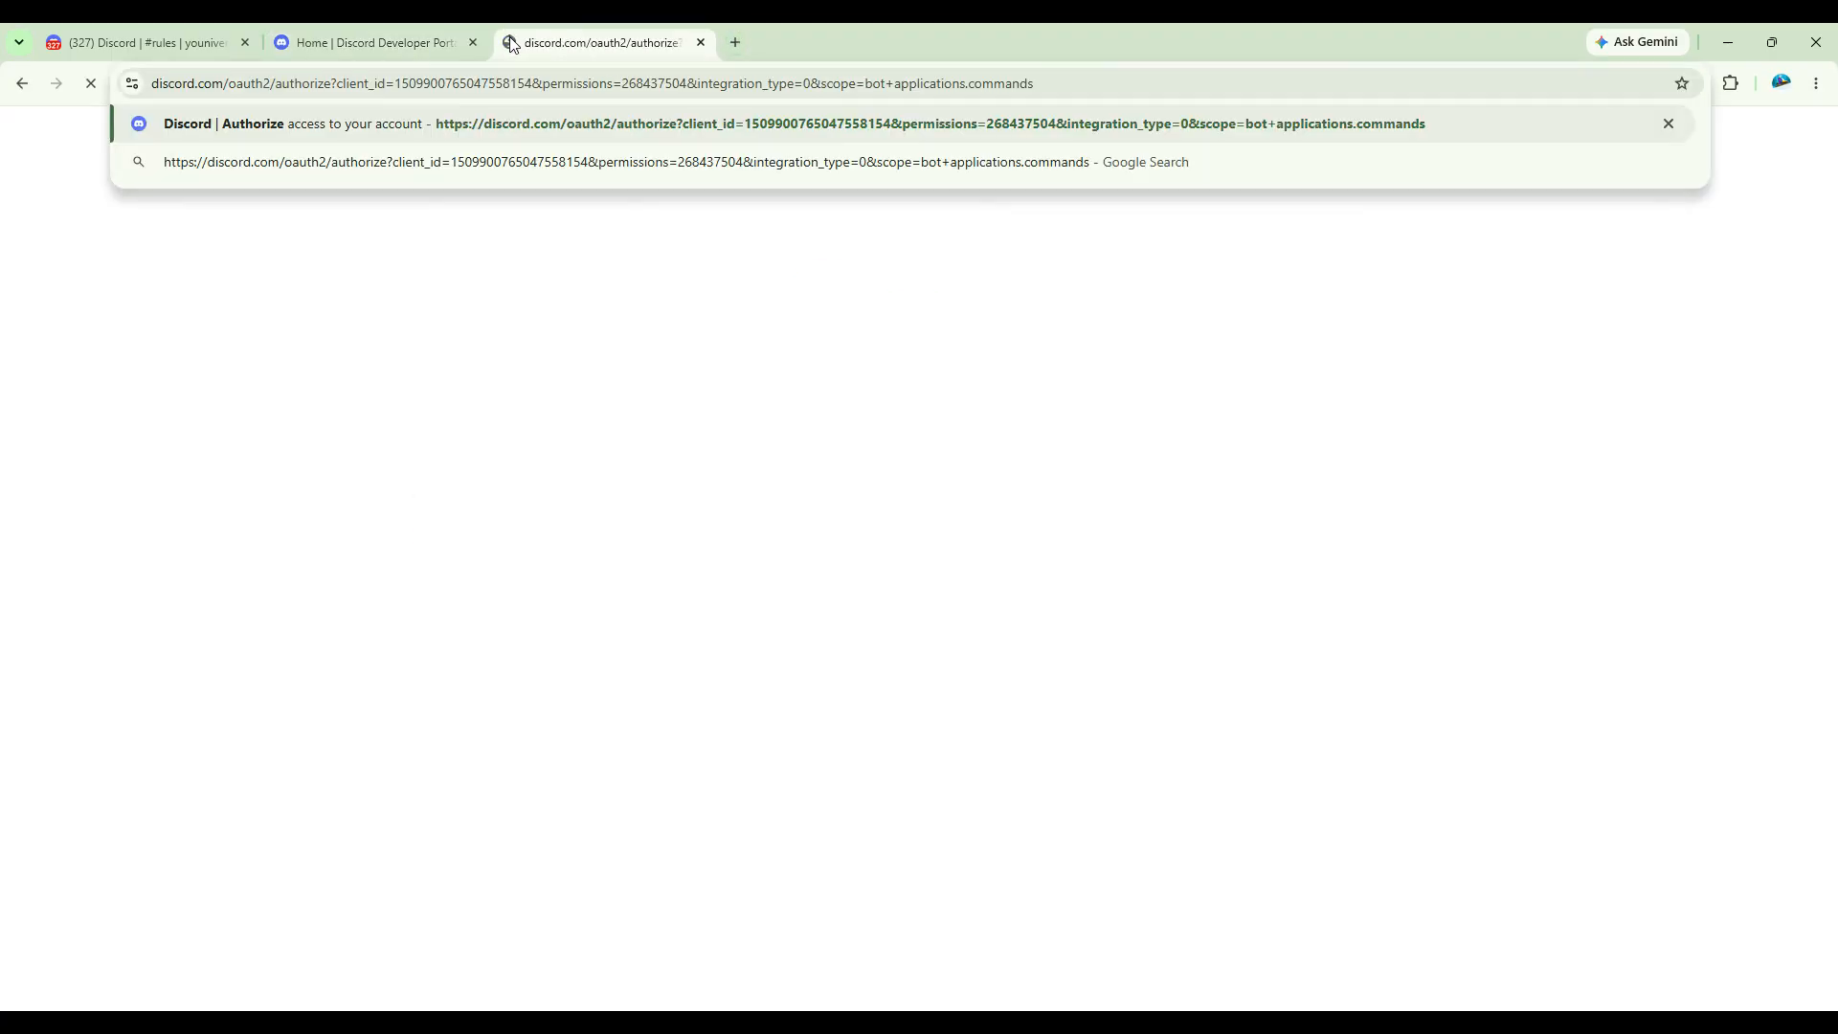
key(Return)
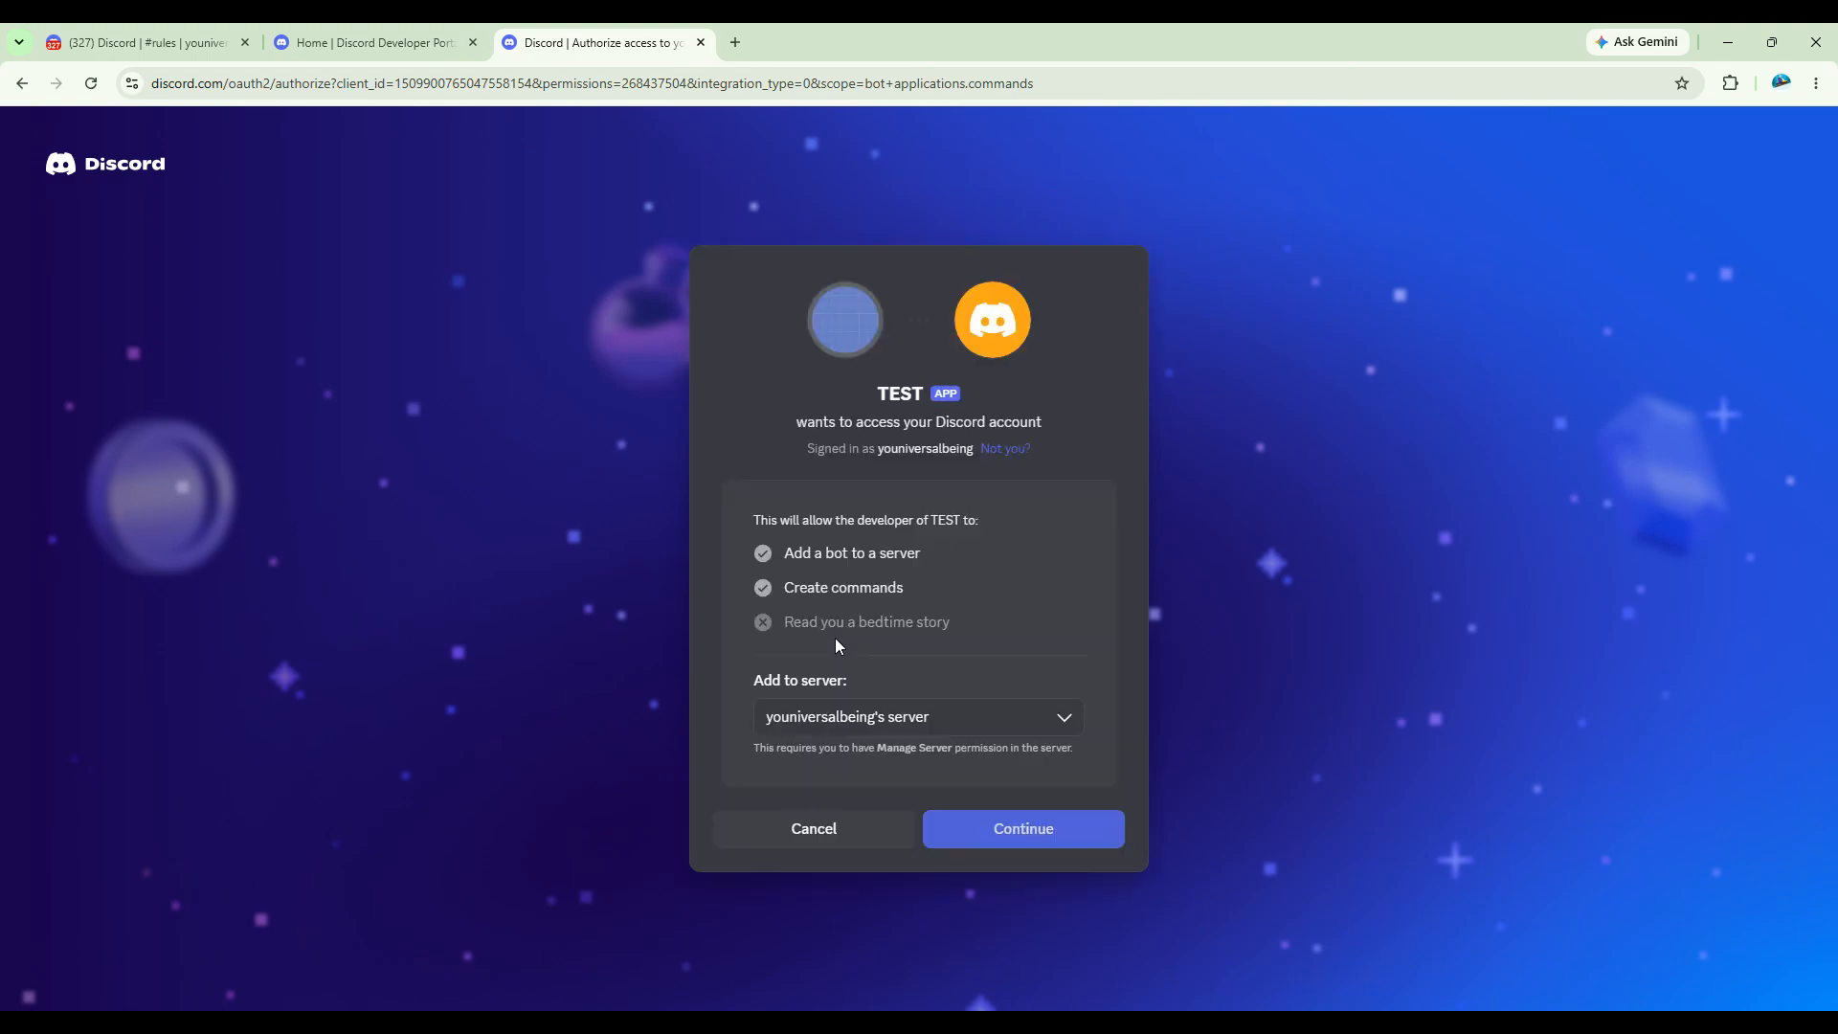
click(1057, 829)
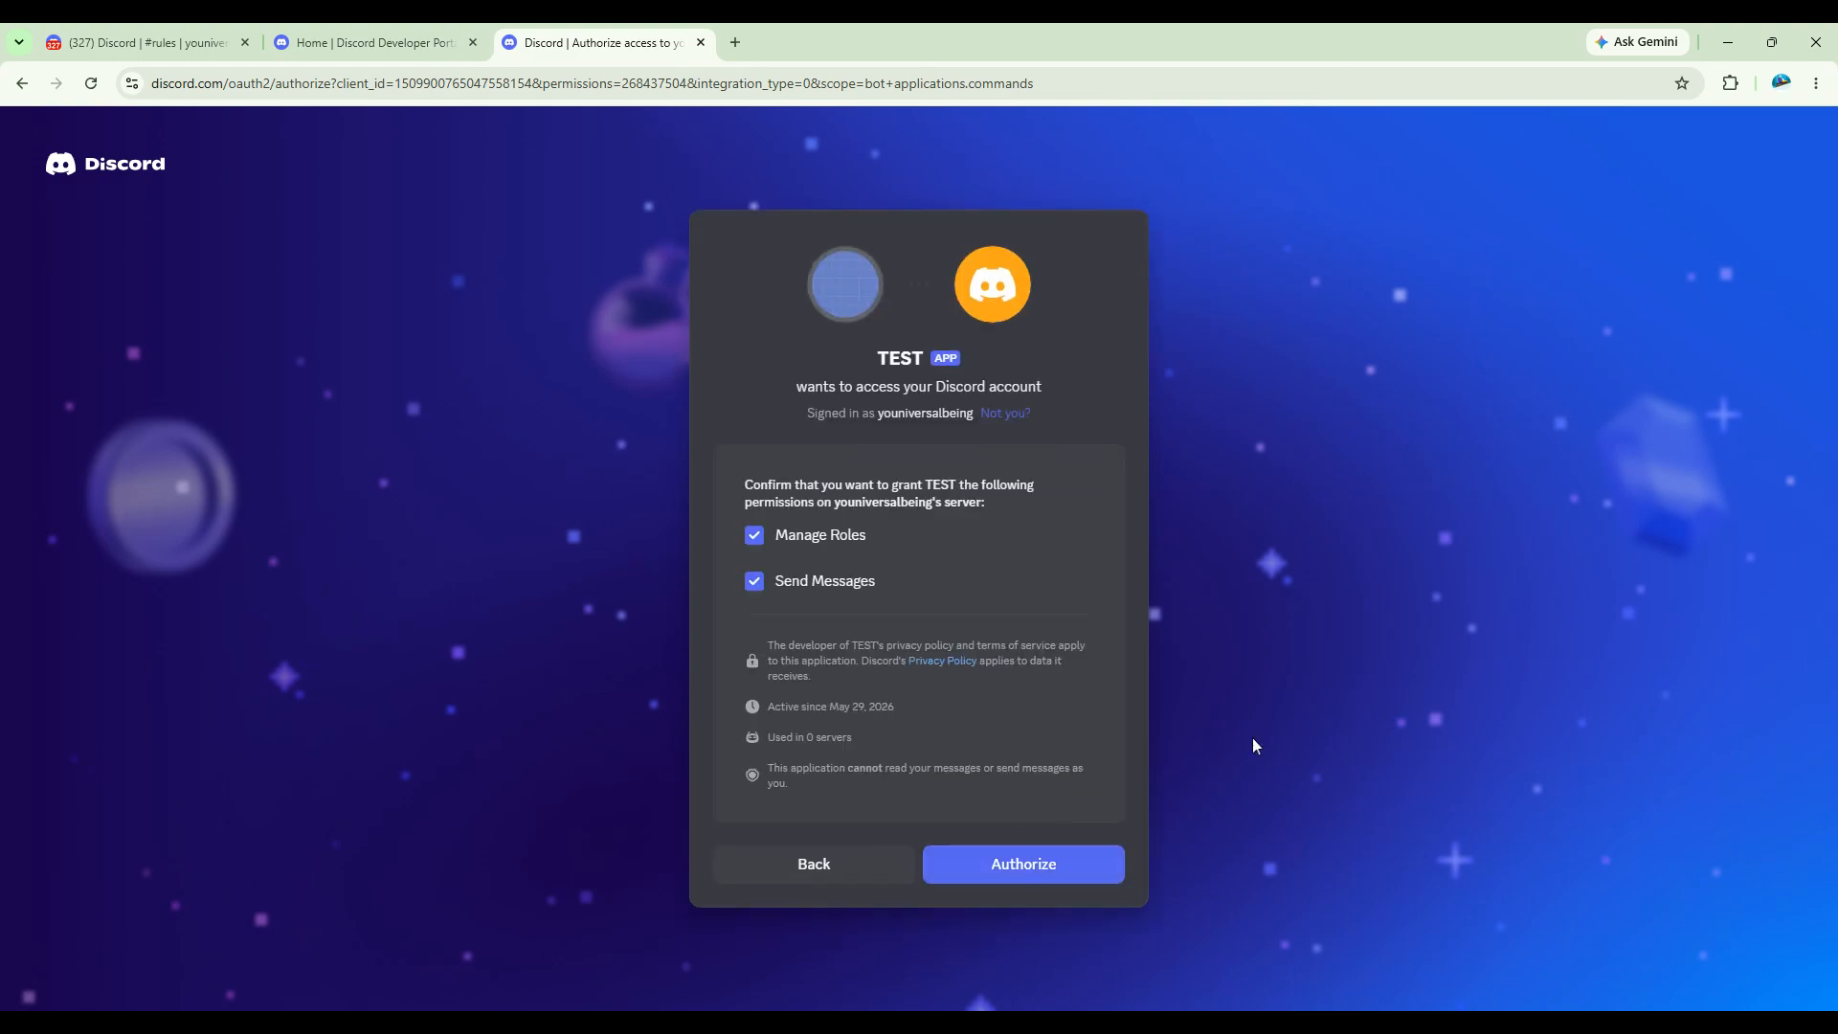
click(1006, 866)
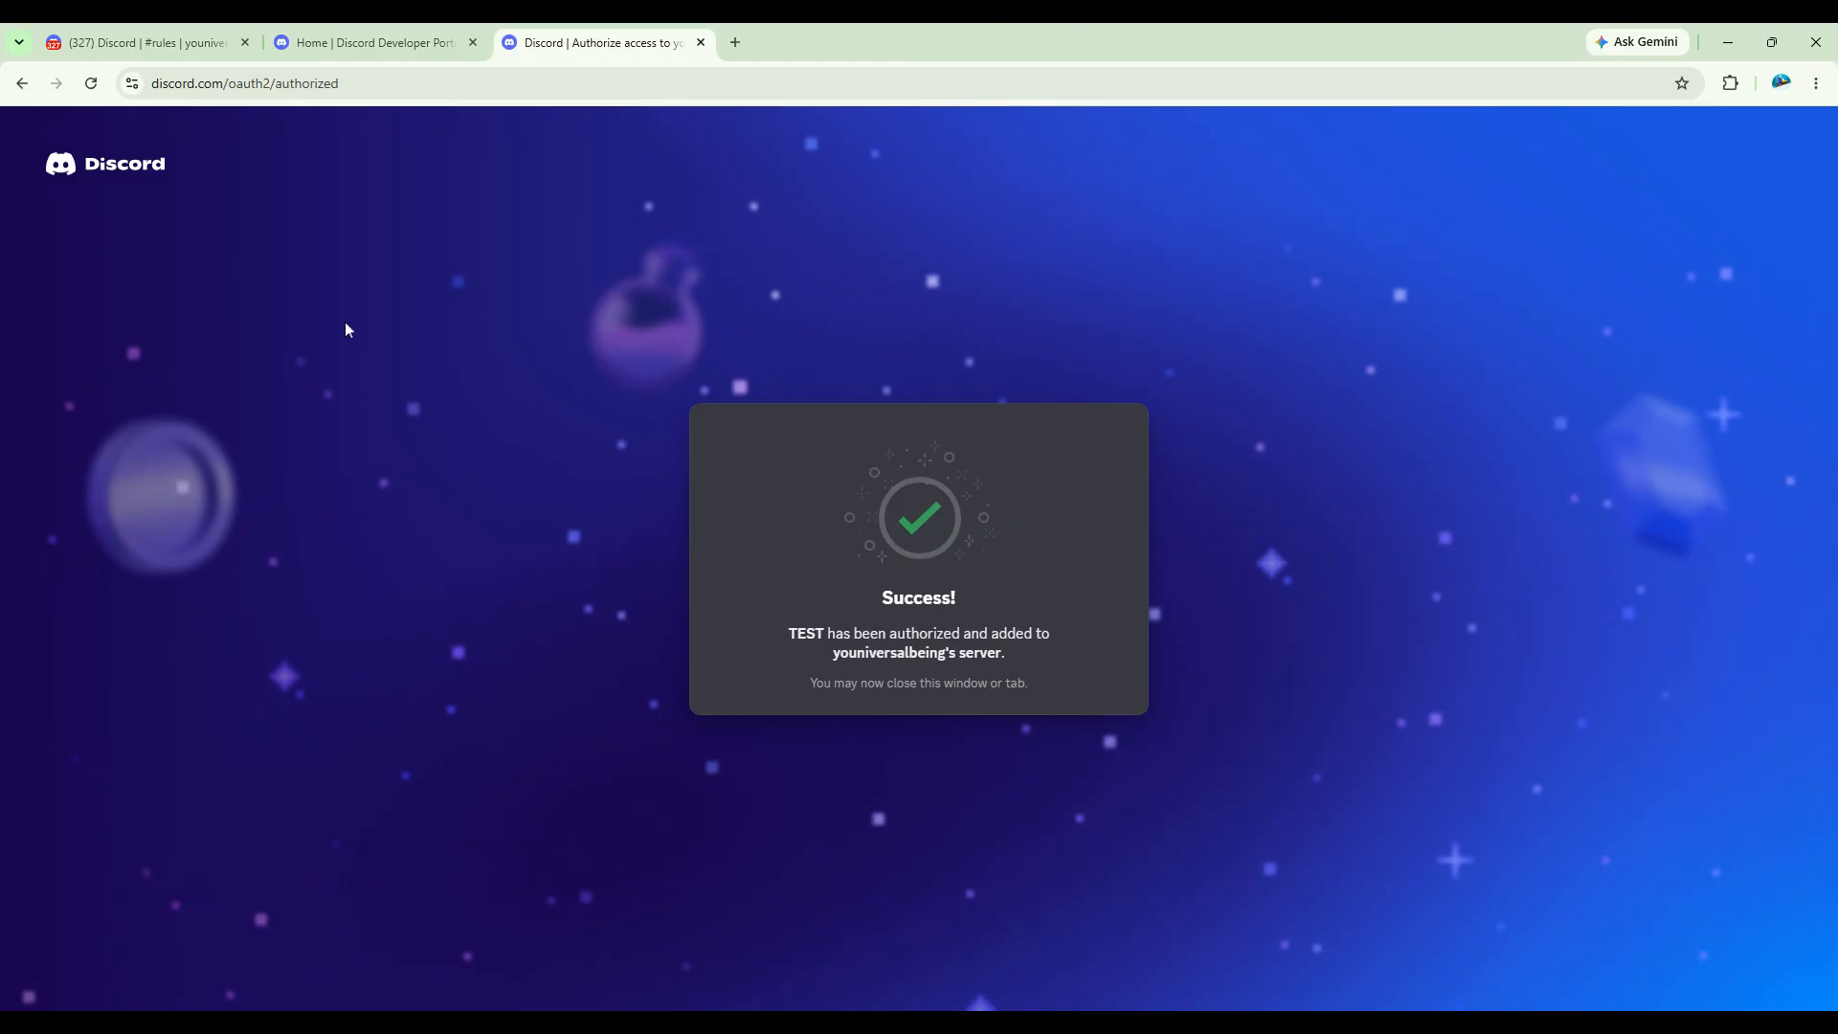
Step: Return to the Discord server and open the Roles page of its server settings
click(199, 40)
click(169, 163)
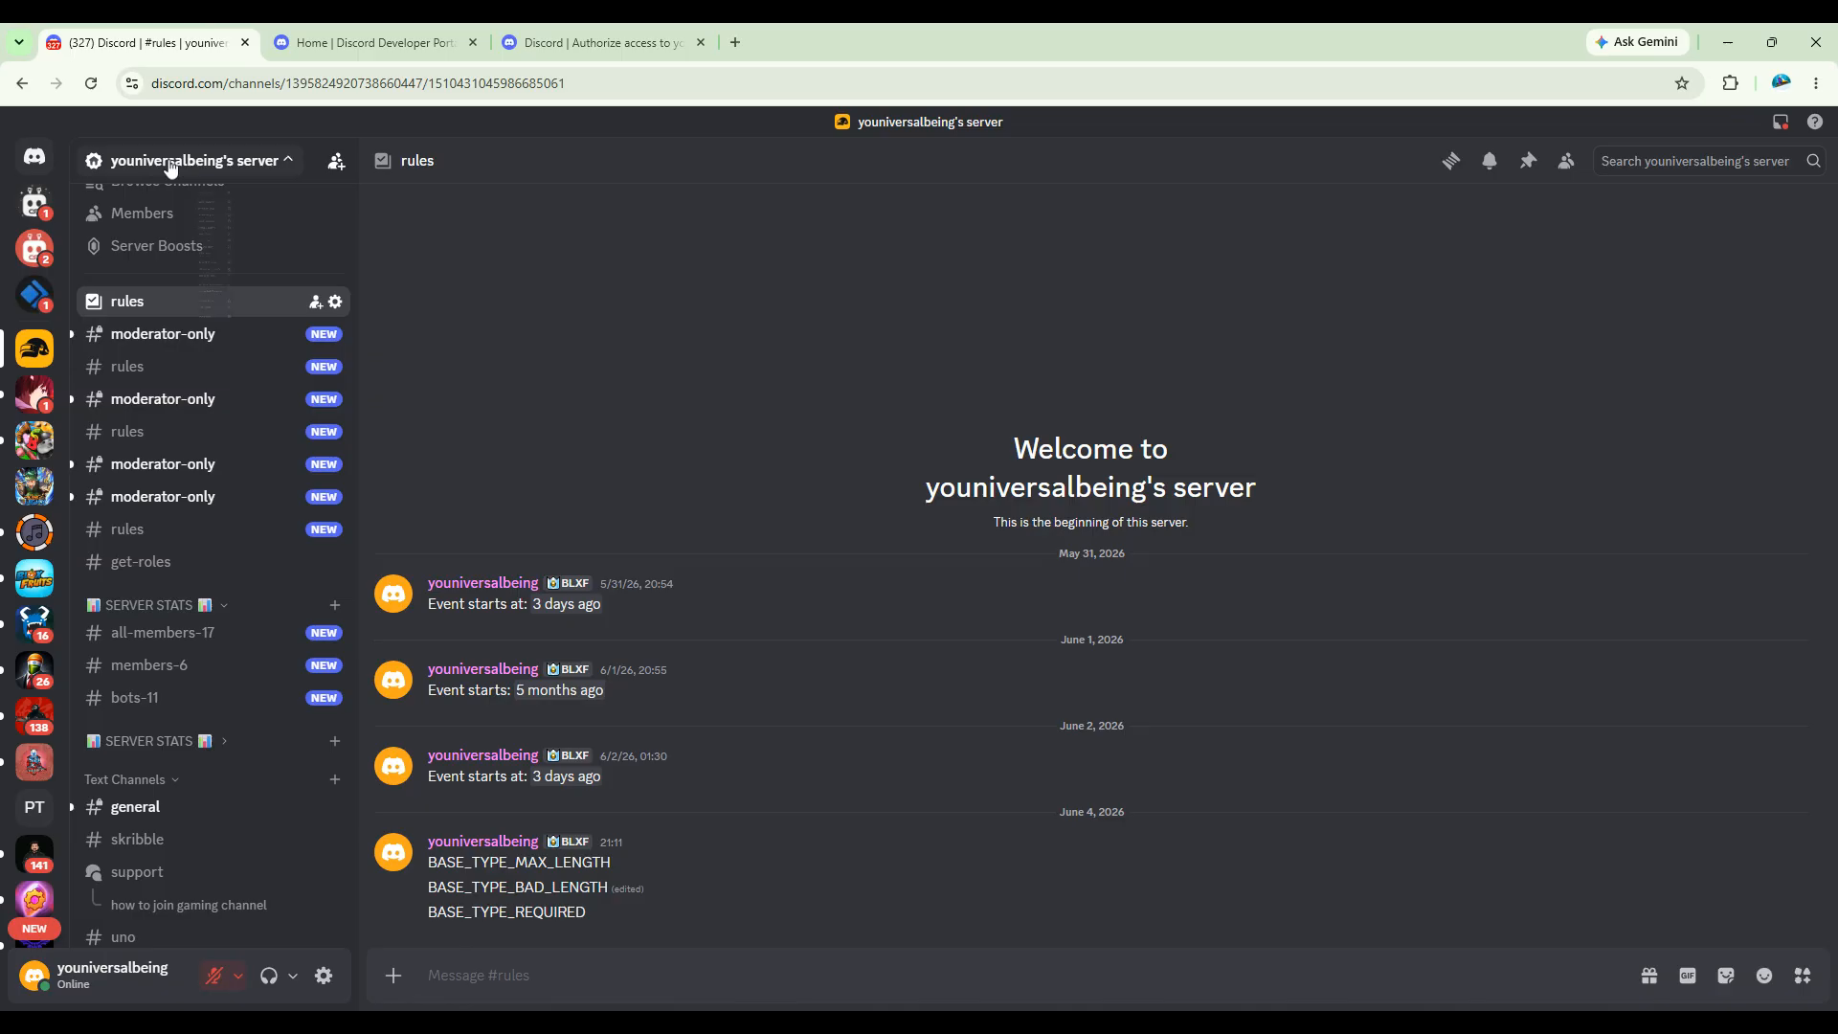
click(182, 297)
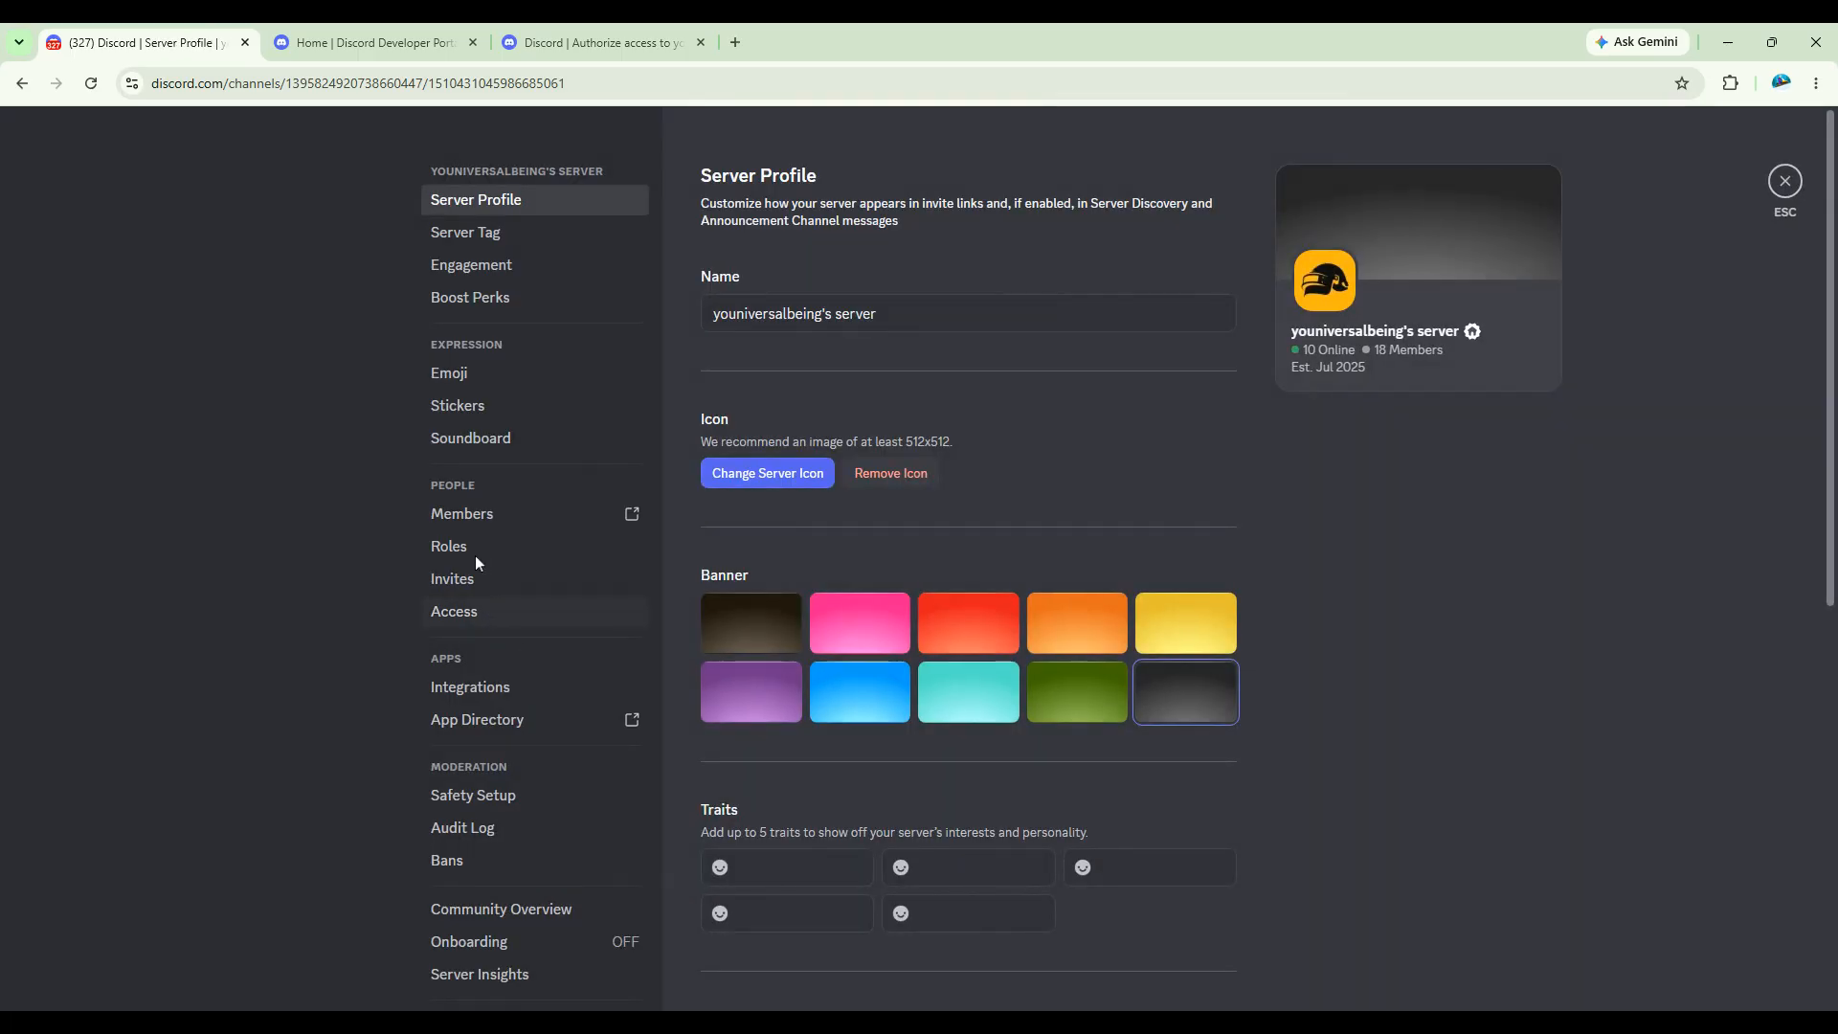
click(472, 548)
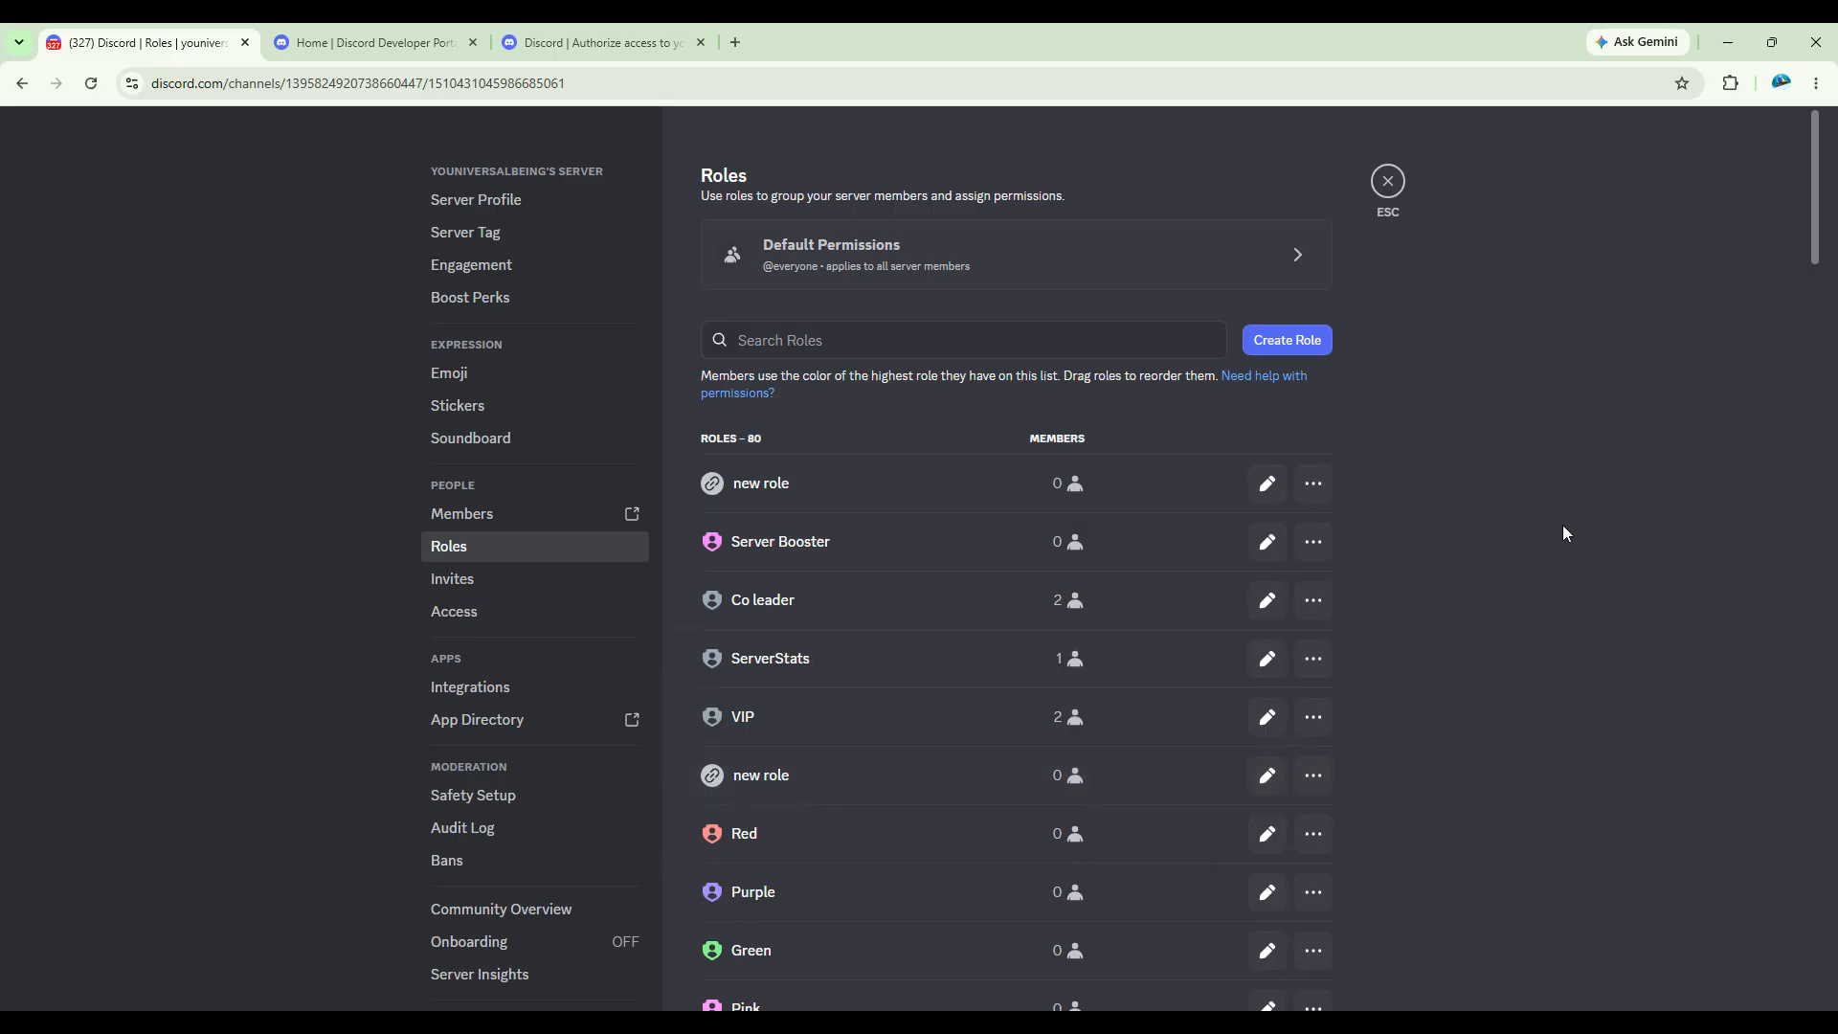
Step: Move the Sapphire role up the role list to above ServerStats, and place VIP between Co leader and Sapphire
scroll(1563, 525, down, 3)
scroll(1562, 521, up, 3)
drag(685, 484, 686, 325)
scroll(698, 598, down, 10)
scroll(686, 652, up, 4)
scroll(746, 624, up, 4)
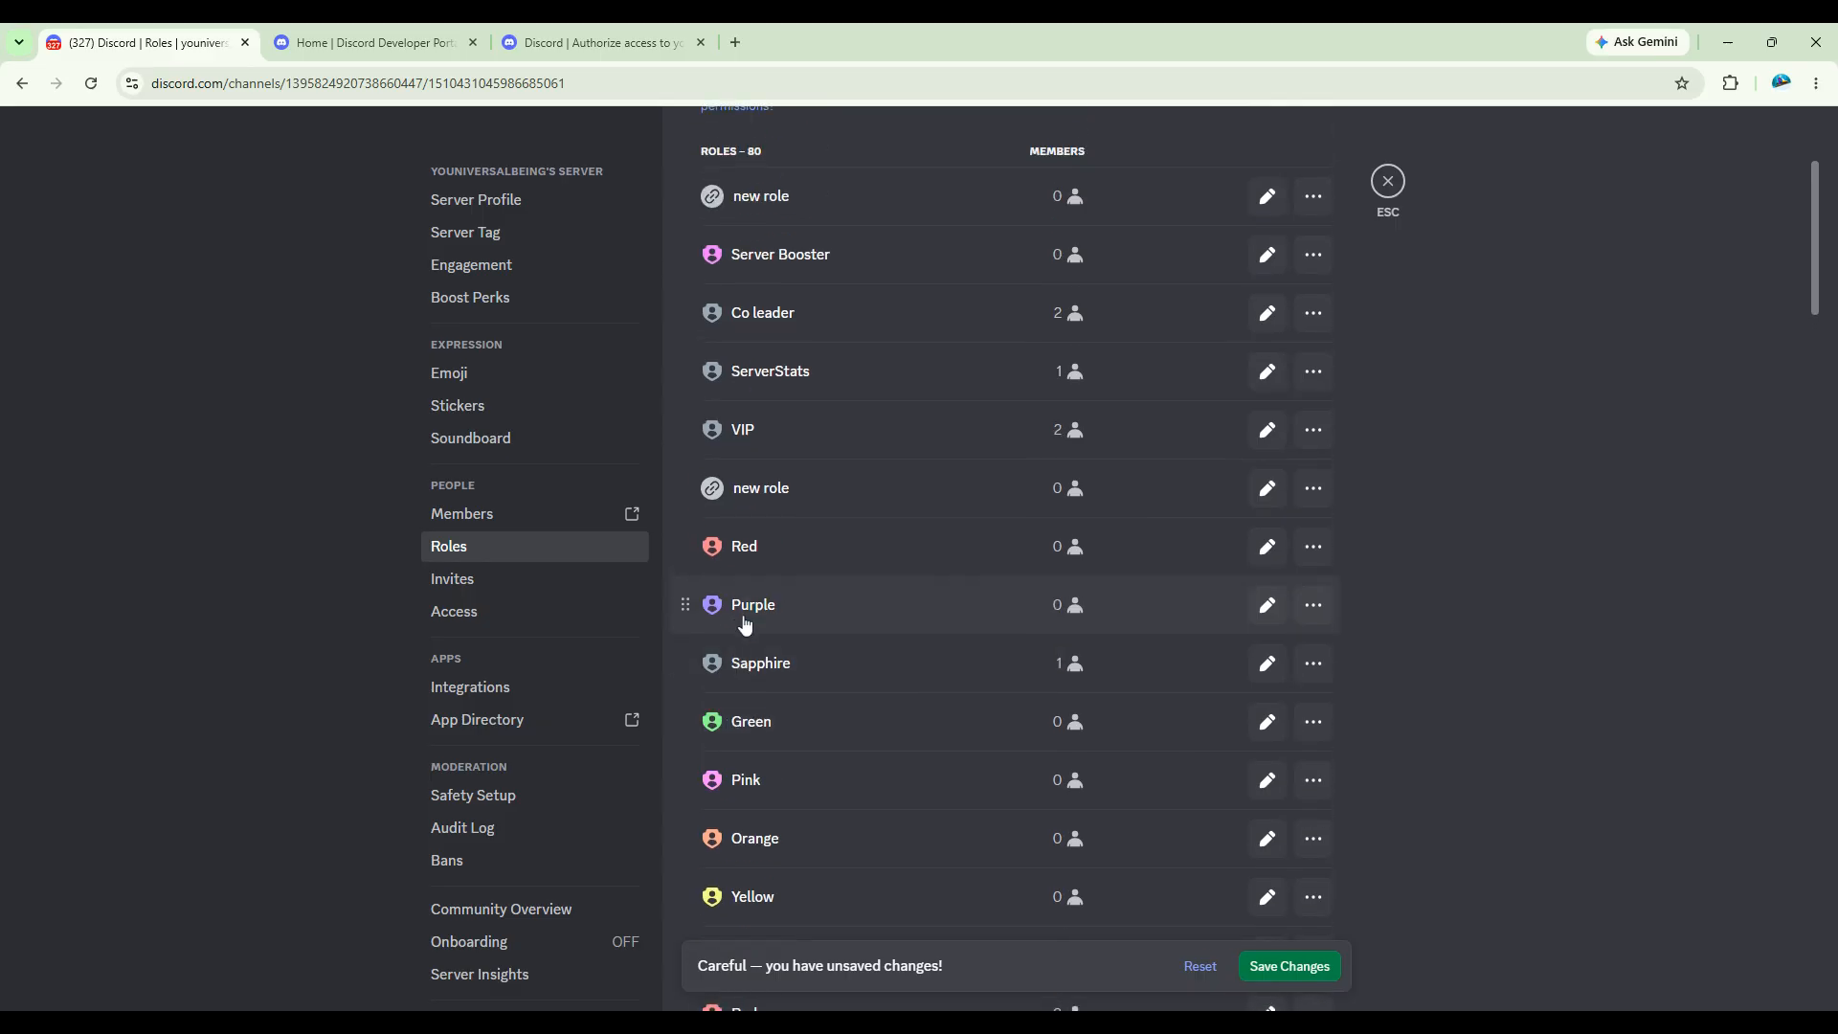
drag(685, 661, 689, 377)
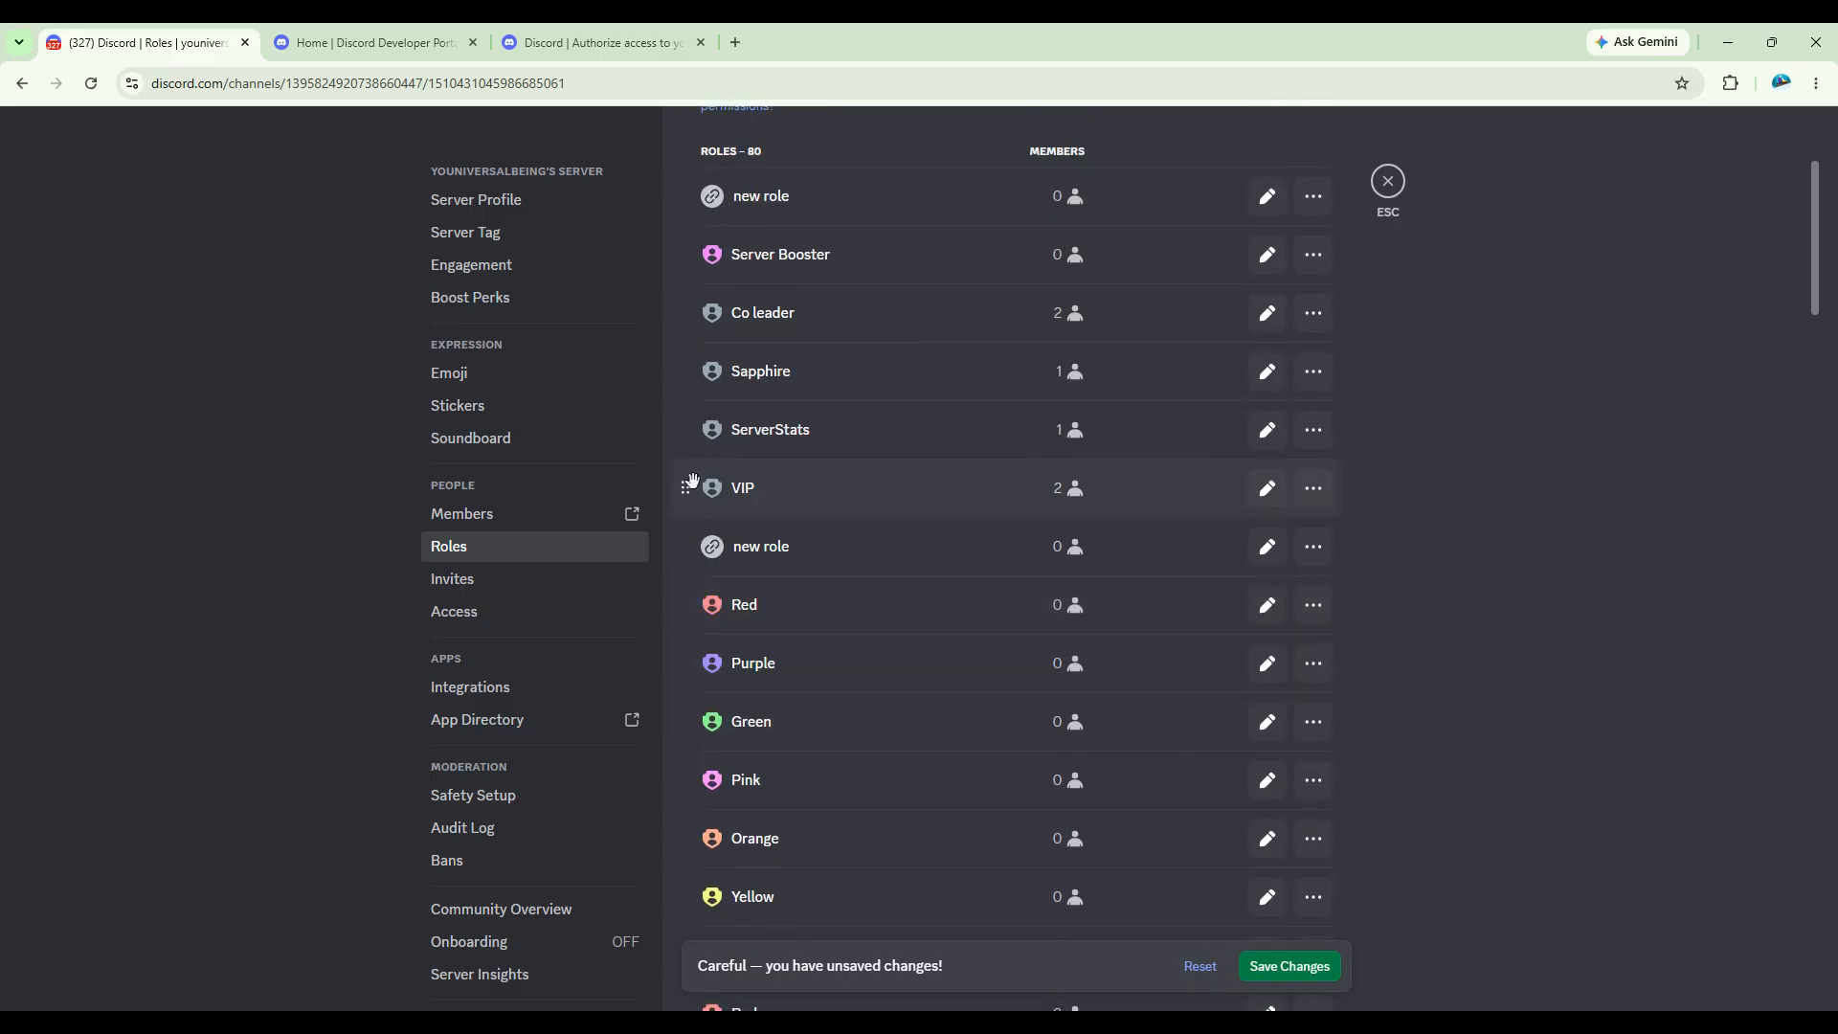
drag(693, 480, 686, 402)
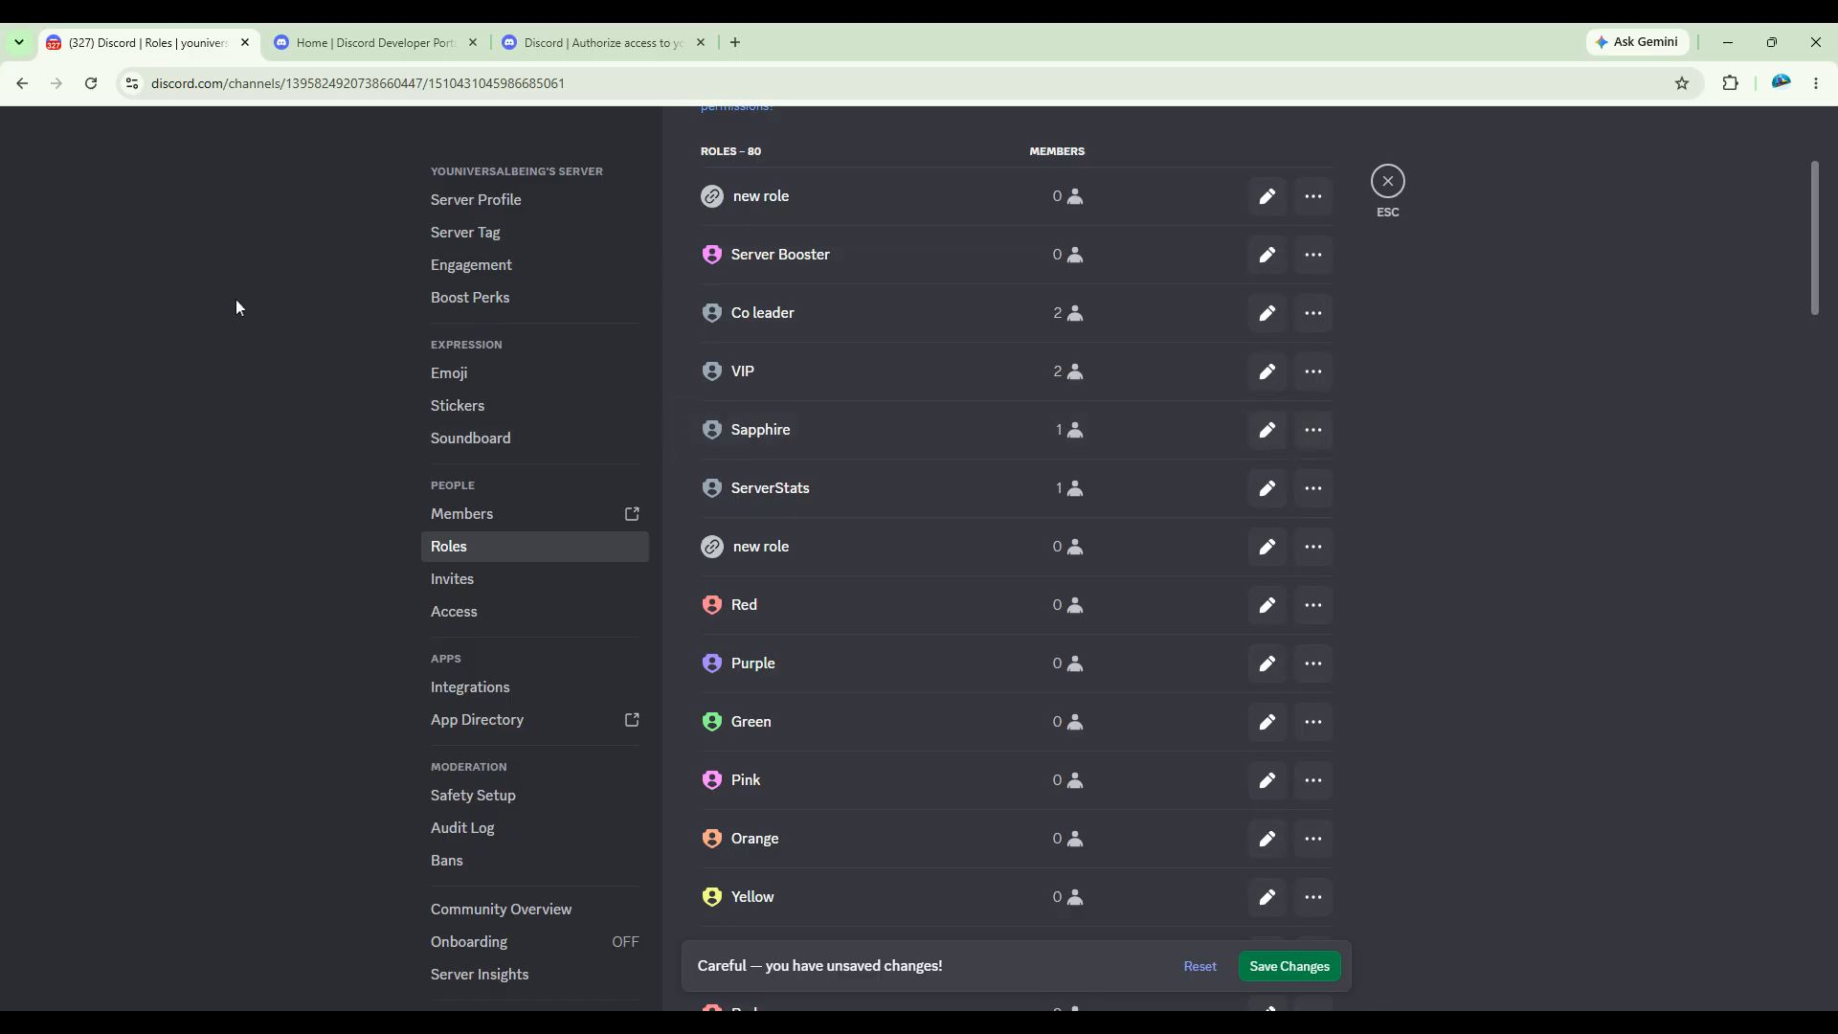
Step: On the TEST application's Bot page in the Developer Portal, enable the Presence, Server Members and Message Content intents and save the changes
click(387, 39)
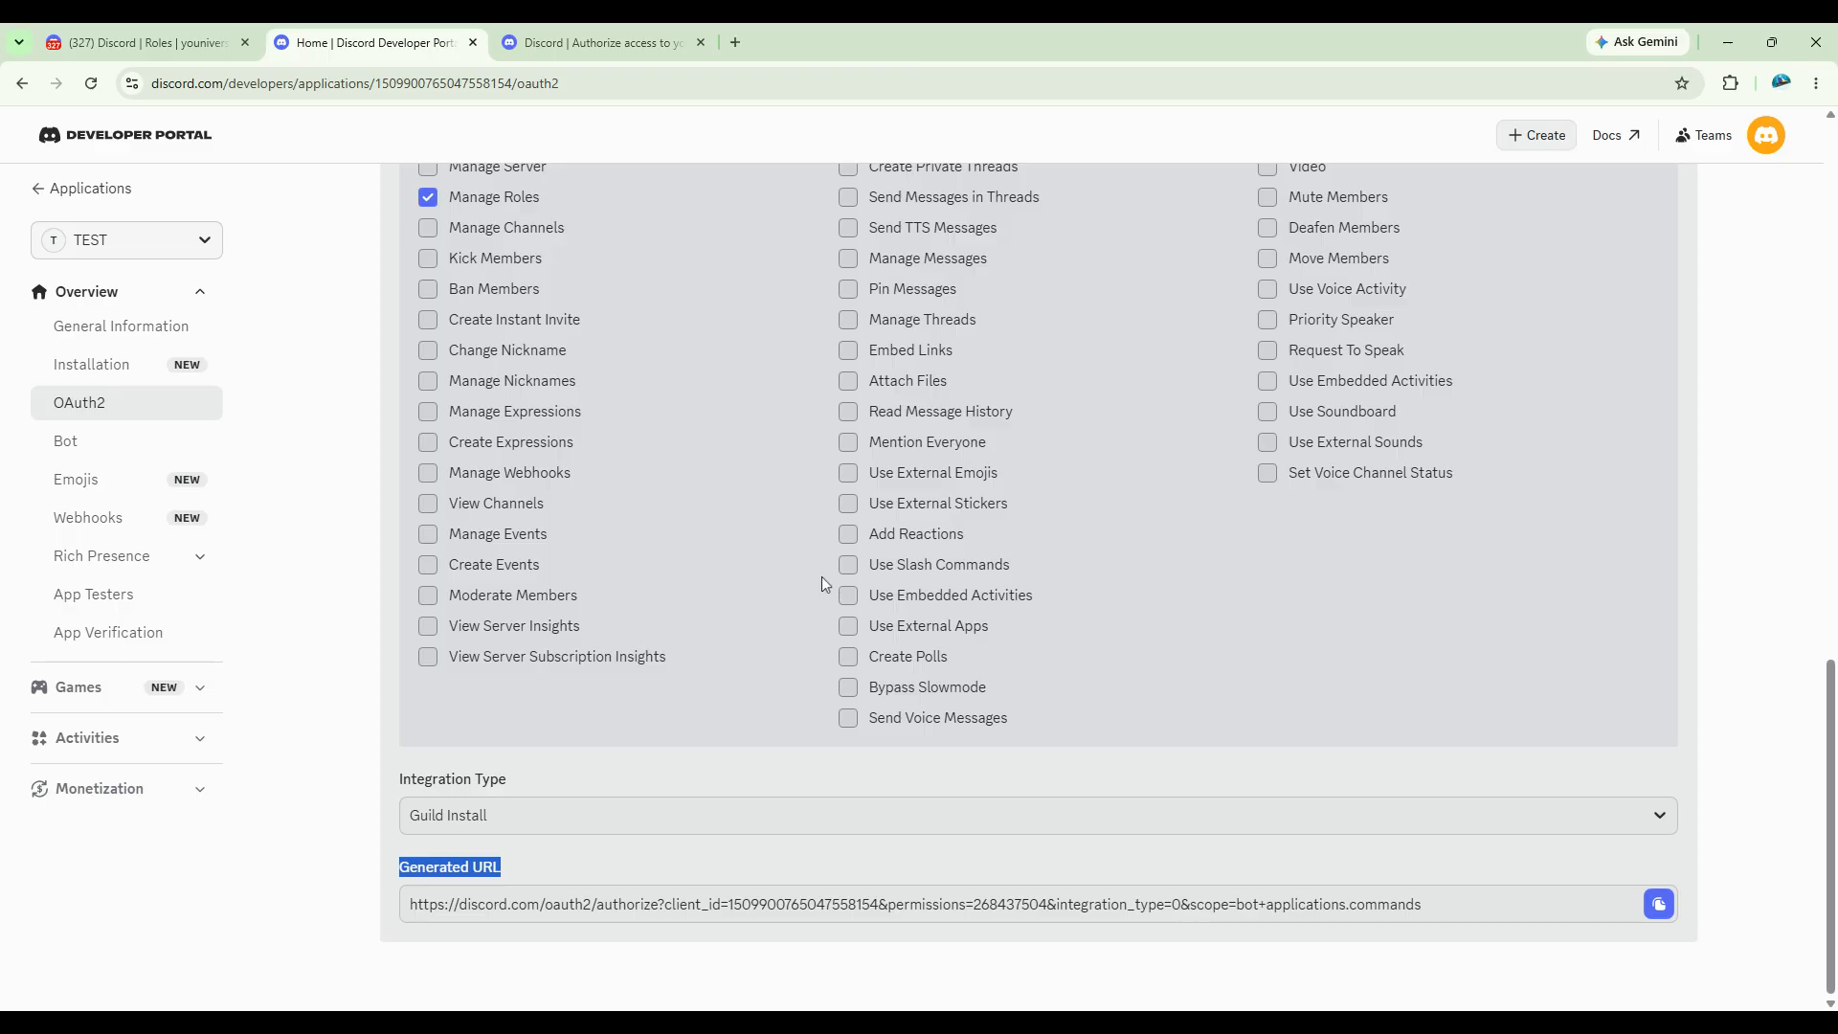
scroll(821, 580, up, 5)
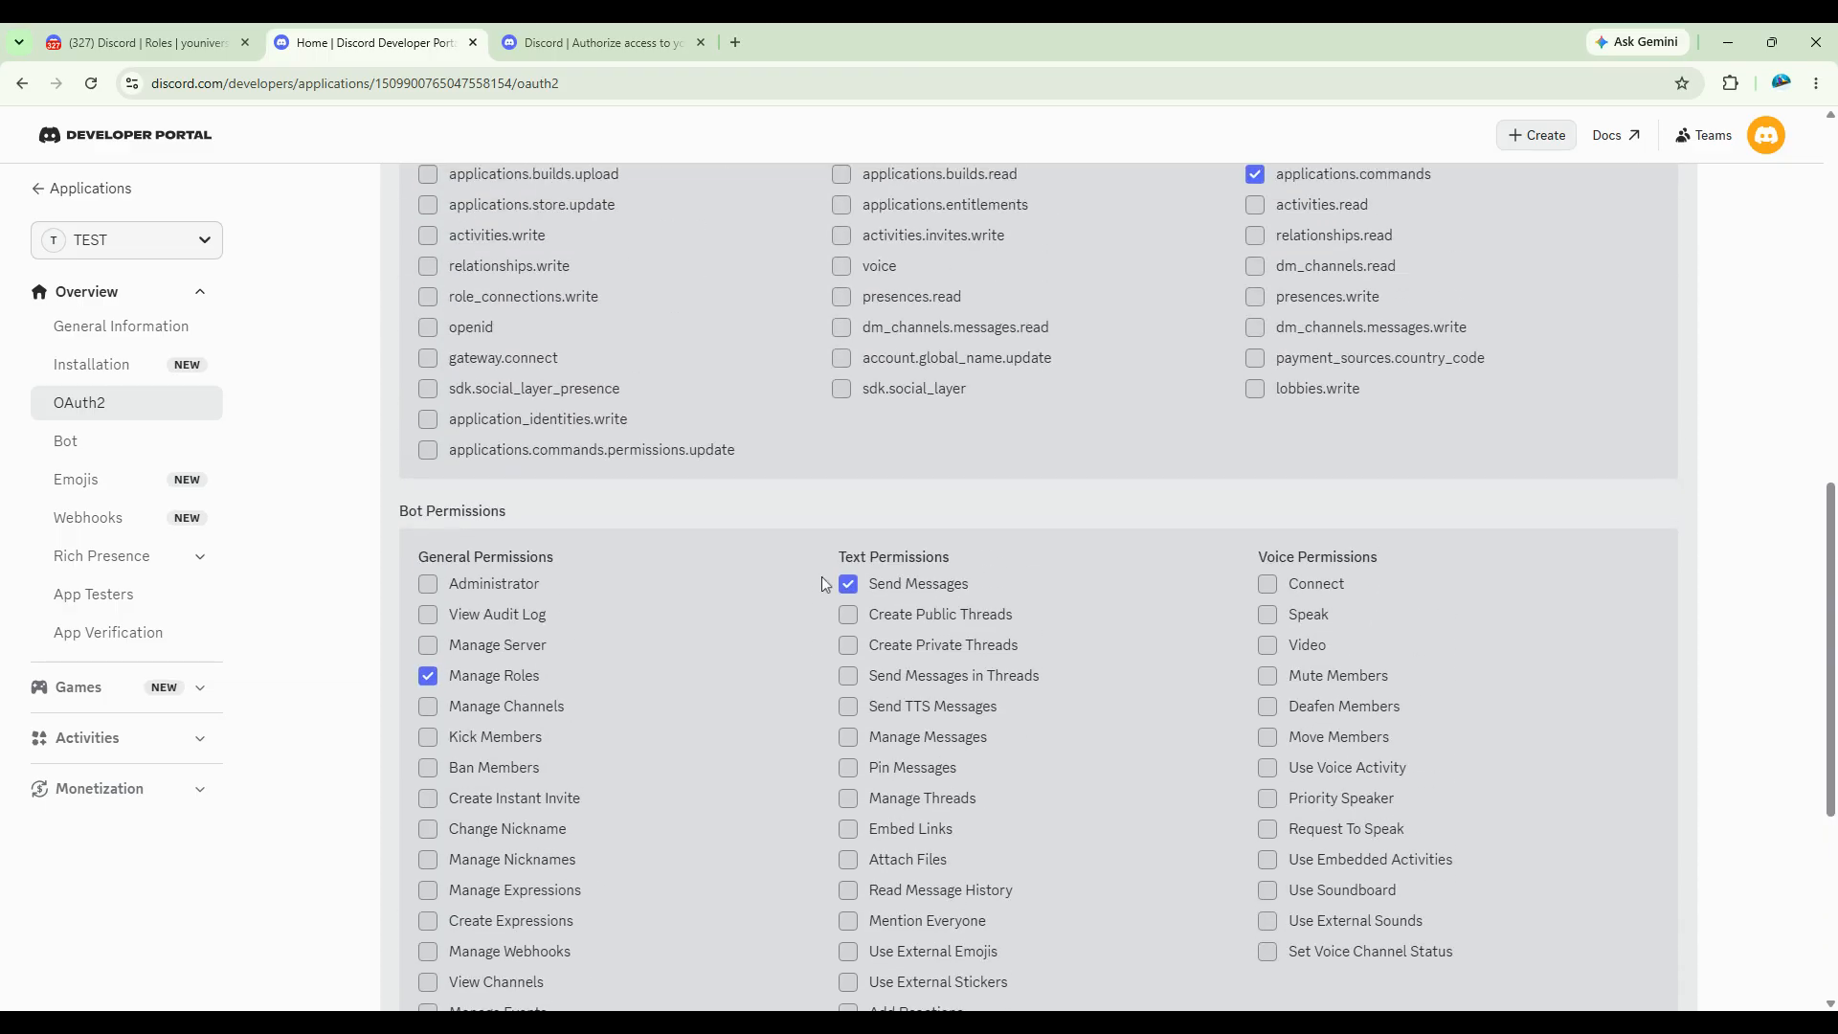
scroll(823, 584, up, 6)
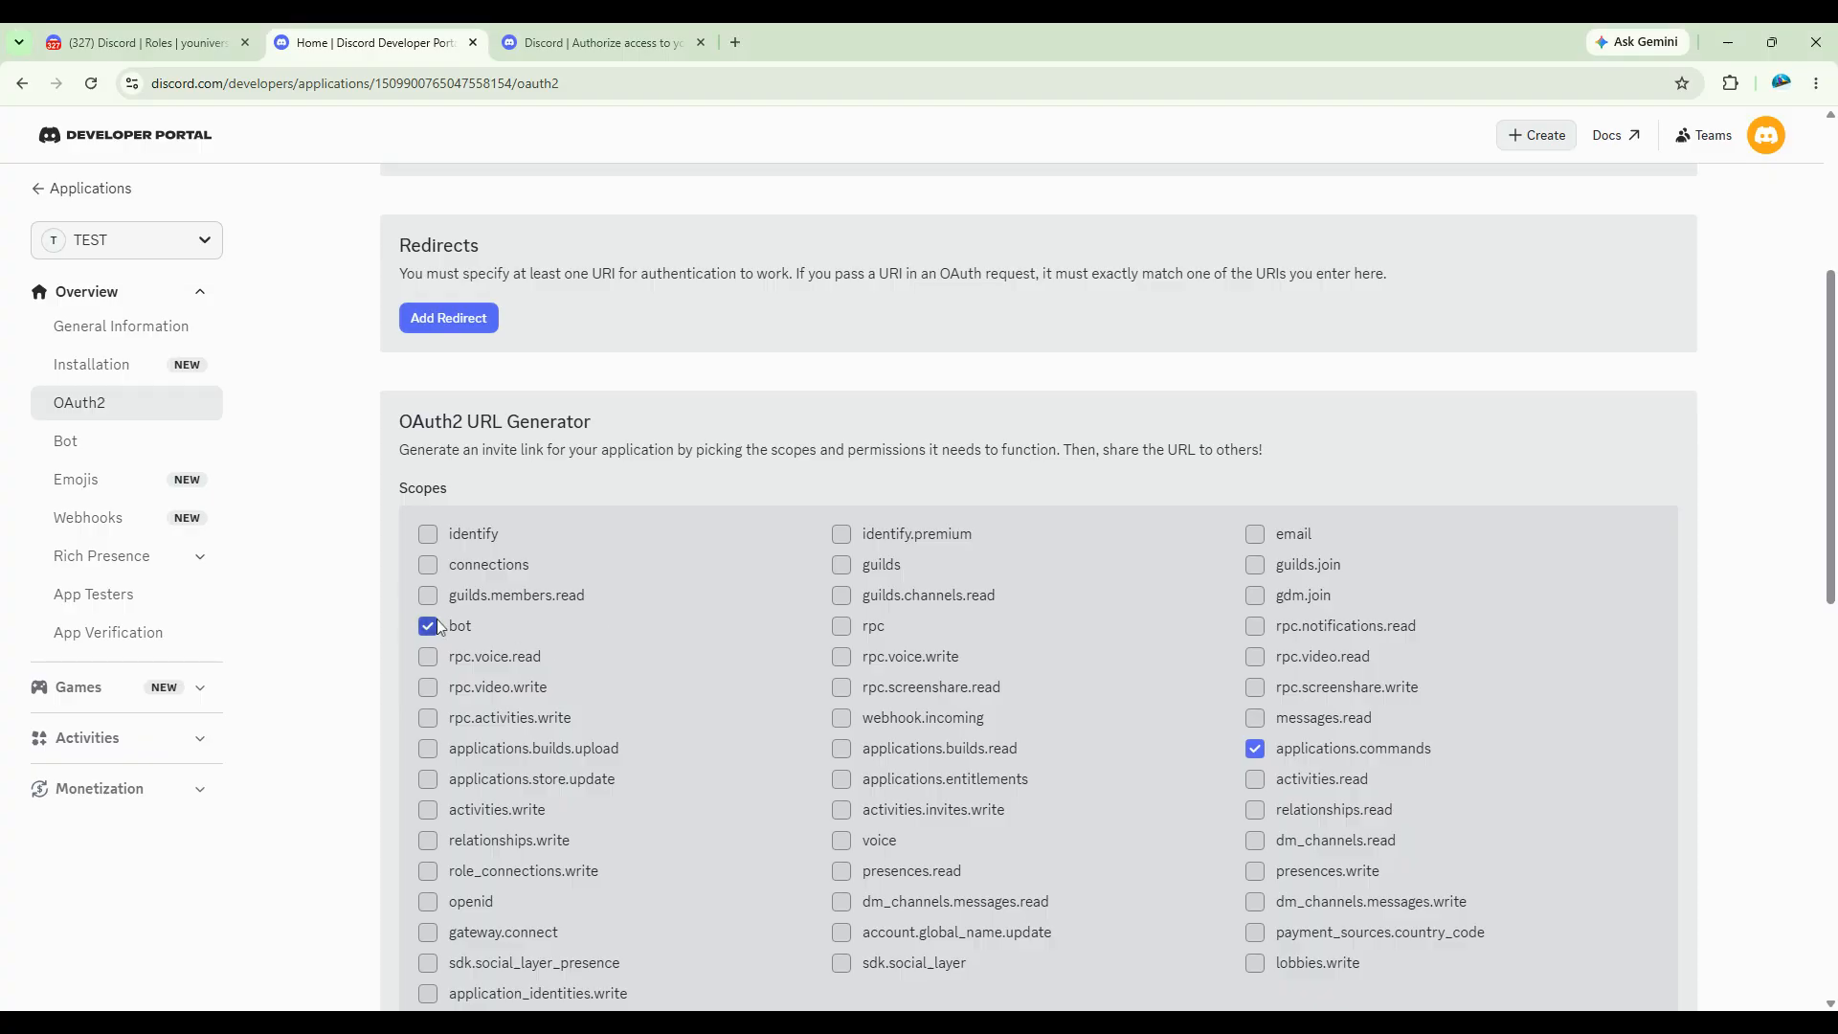
click(134, 446)
scroll(731, 832, down, 7)
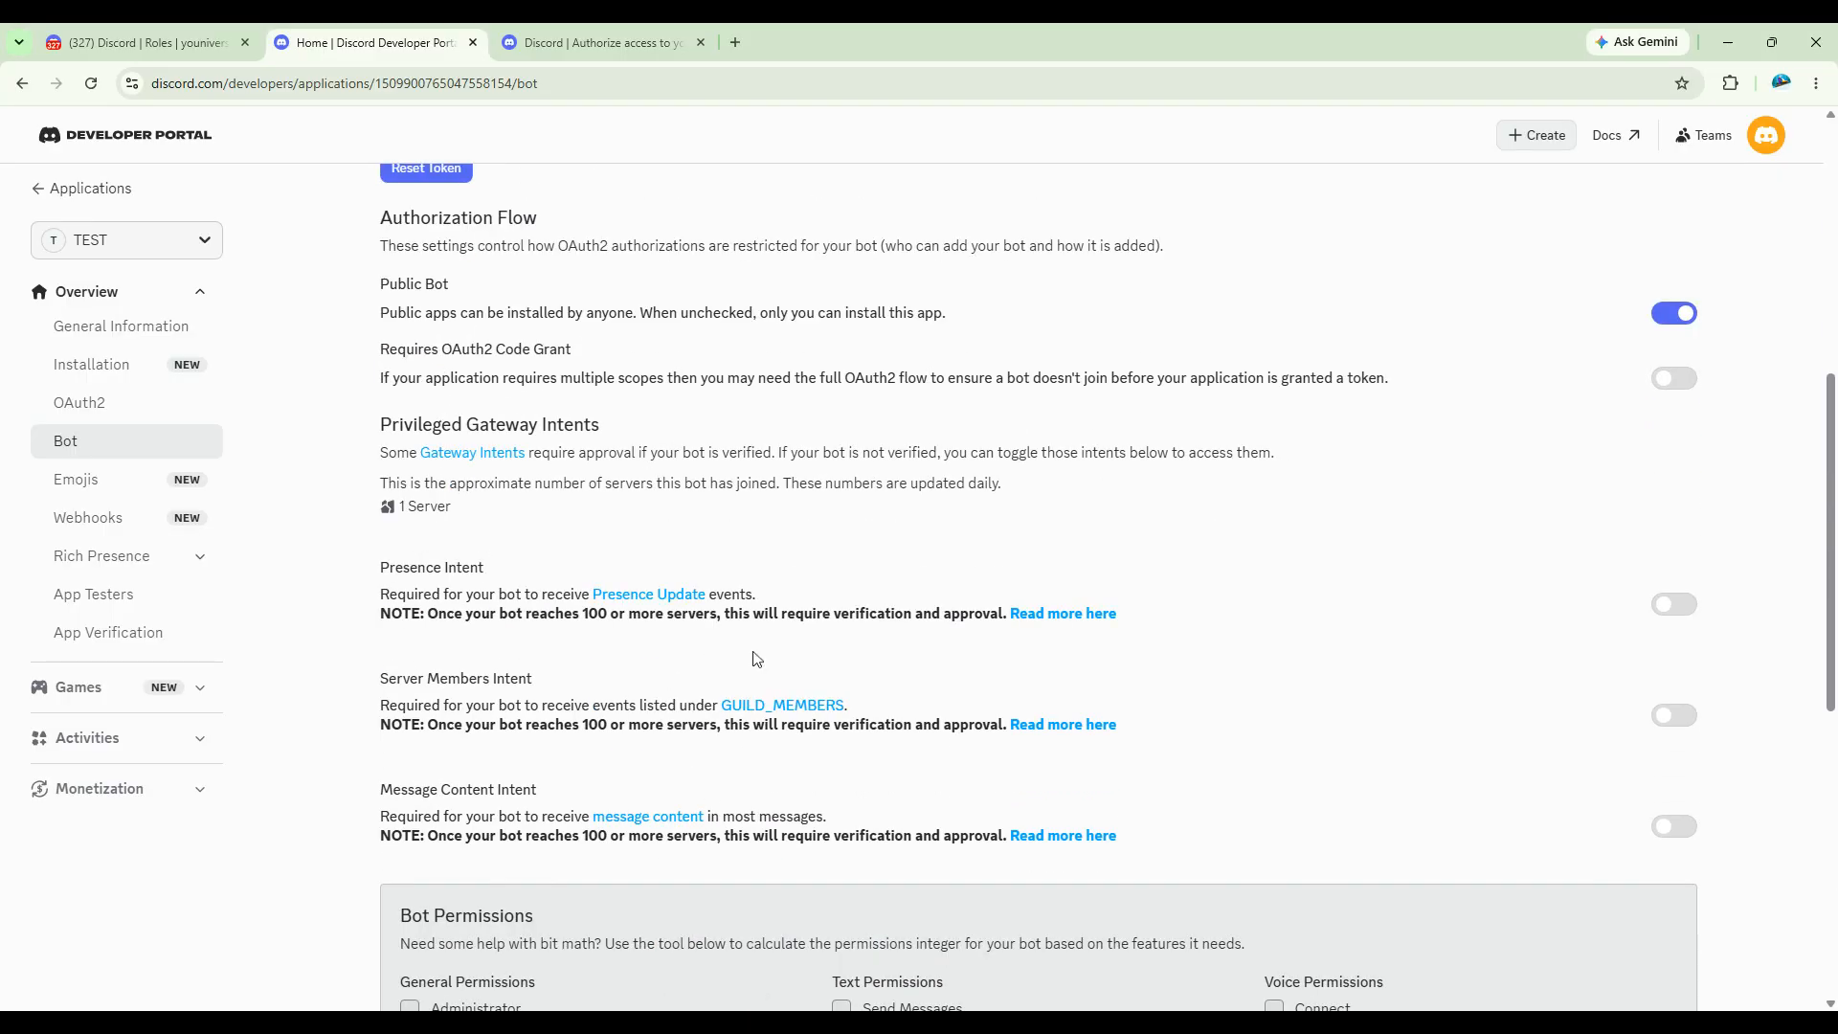
click(1670, 609)
click(1674, 716)
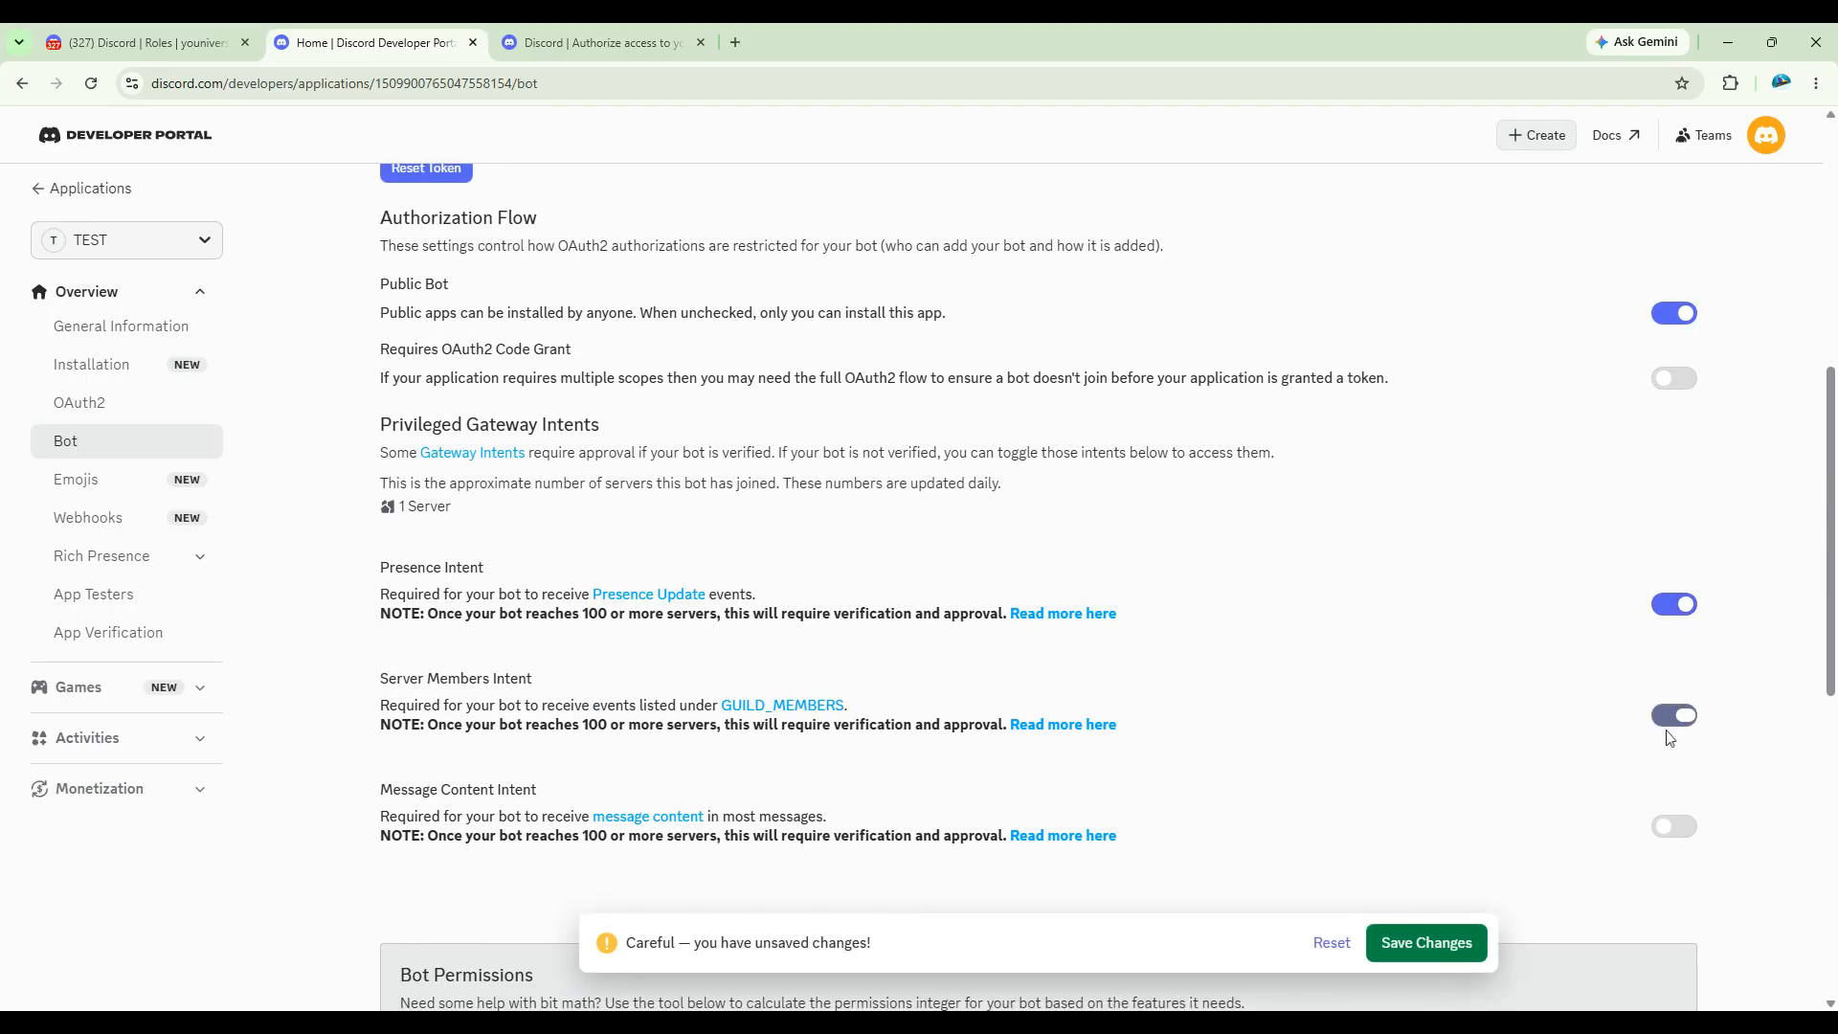
click(1678, 842)
click(1426, 943)
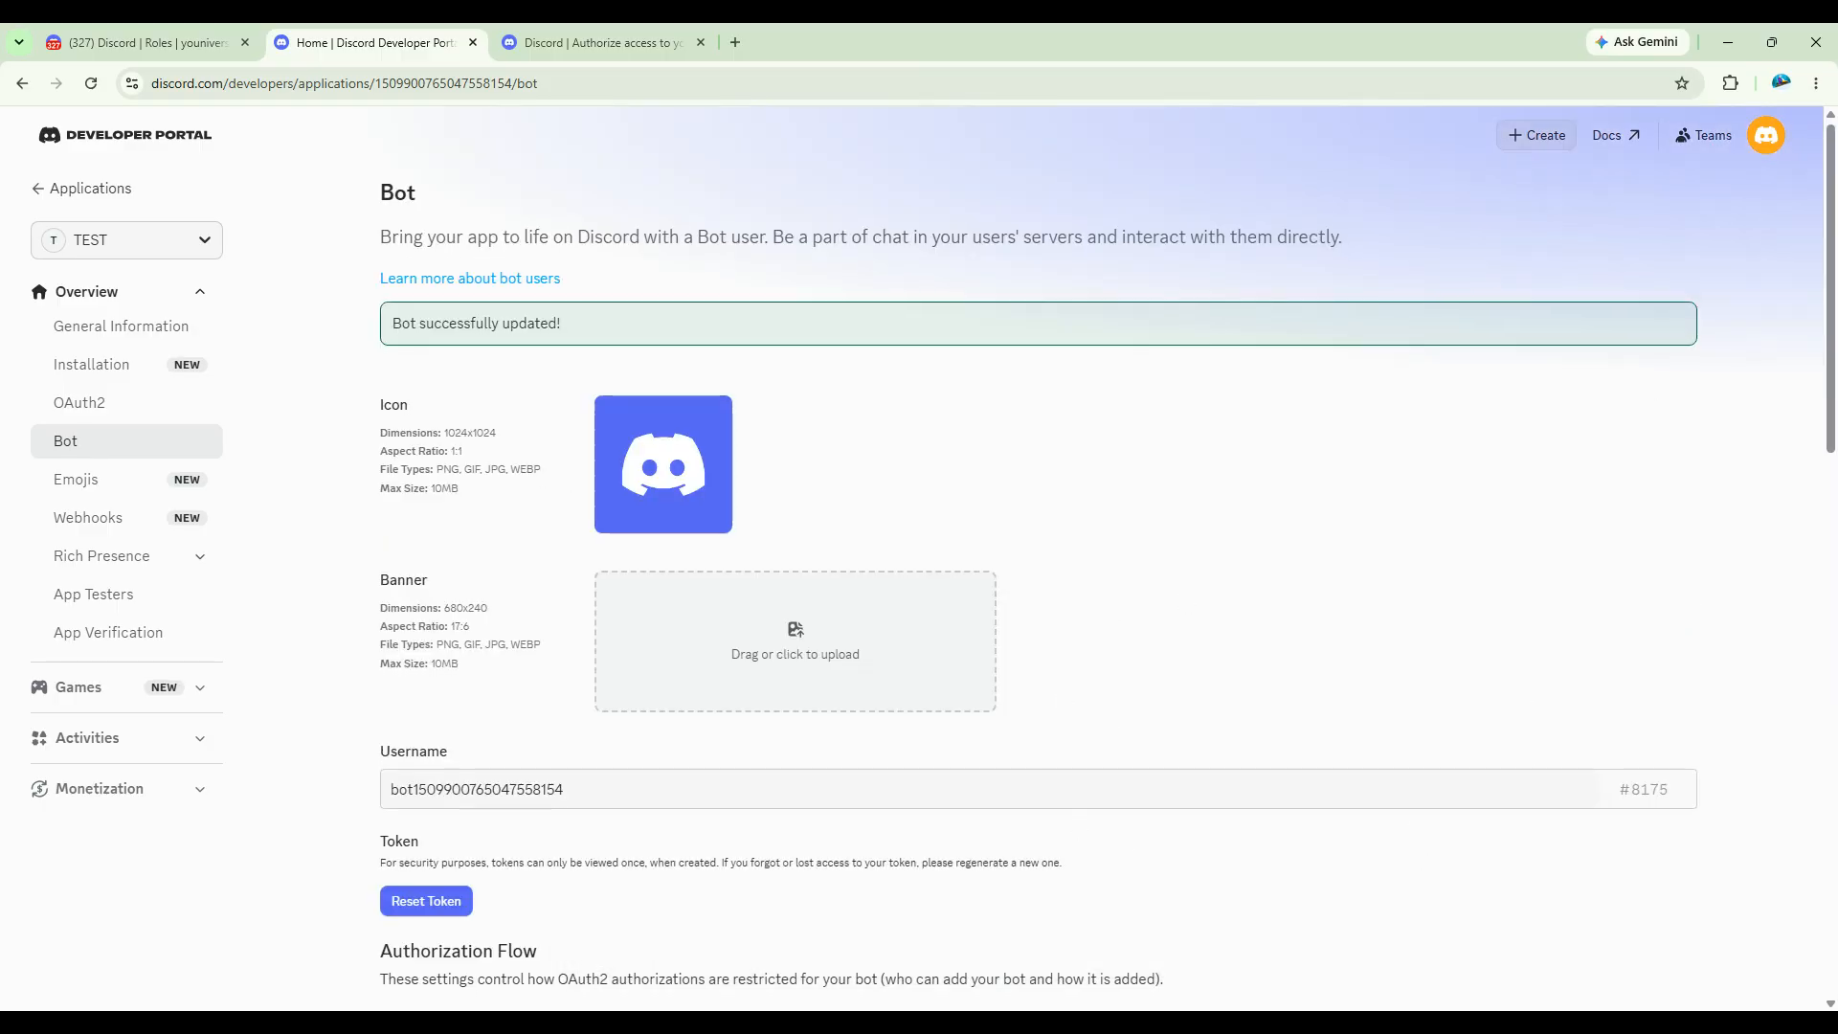
scroll(1391, 853, down, 5)
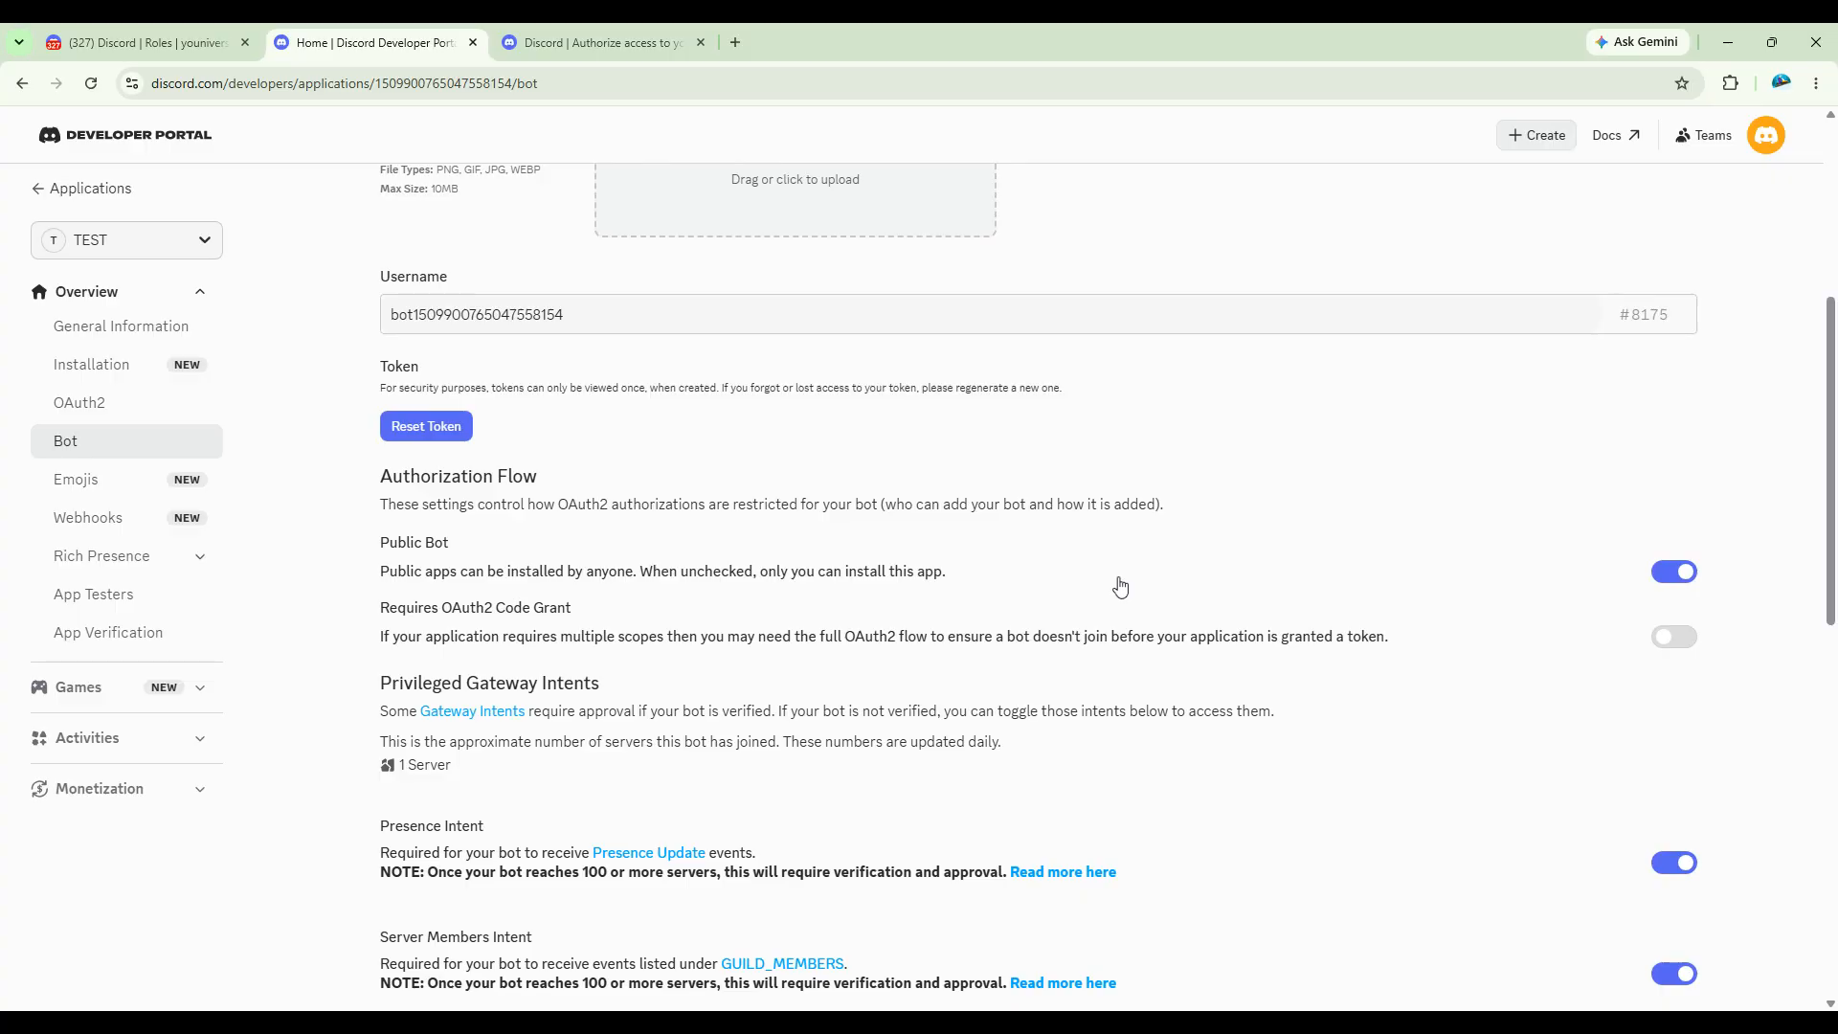
scroll(1120, 586, down, 5)
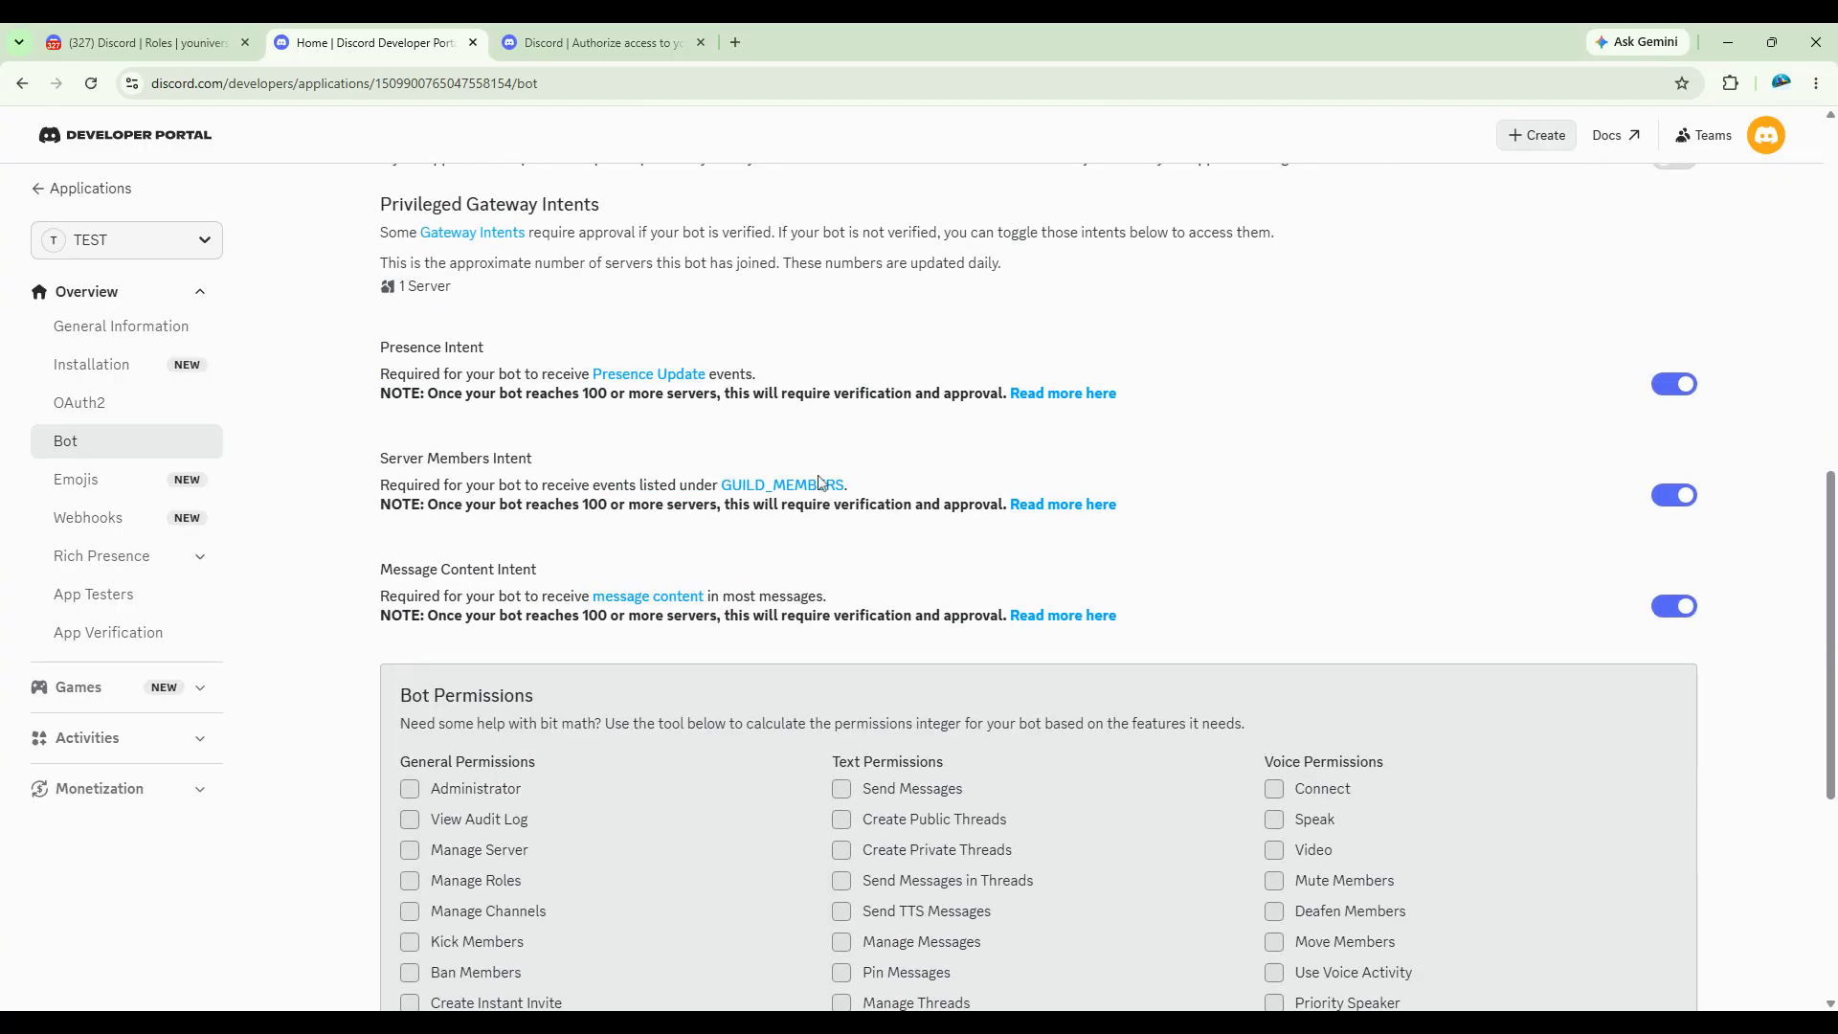